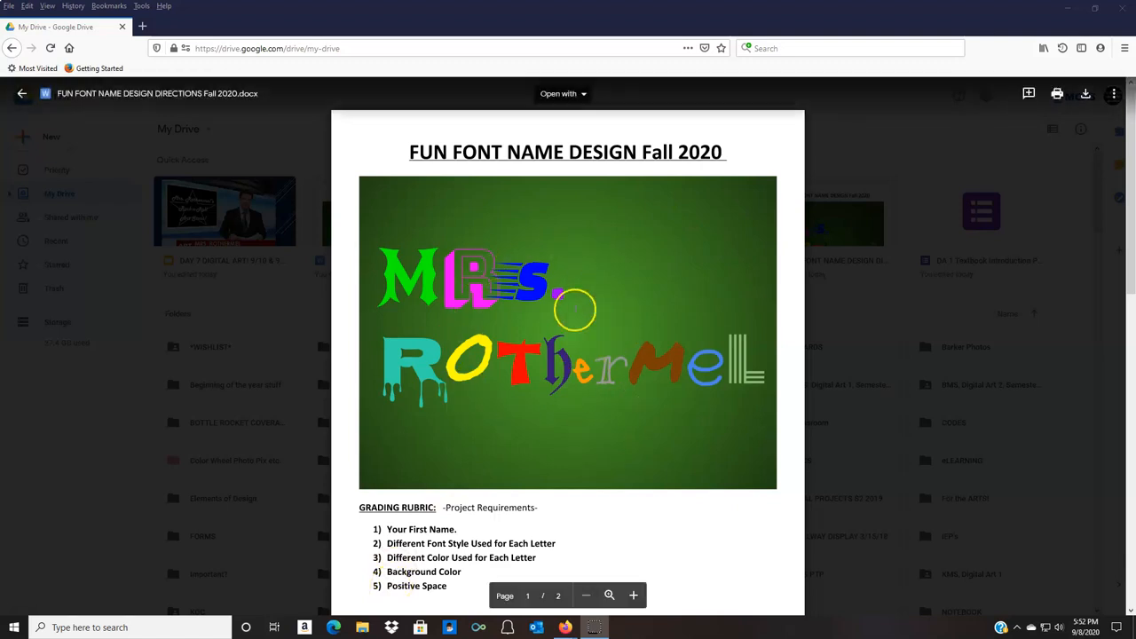
# Close the assignment directions preview and create a new blank Google Docs document from My Drive.
pyautogui.click(21, 96)
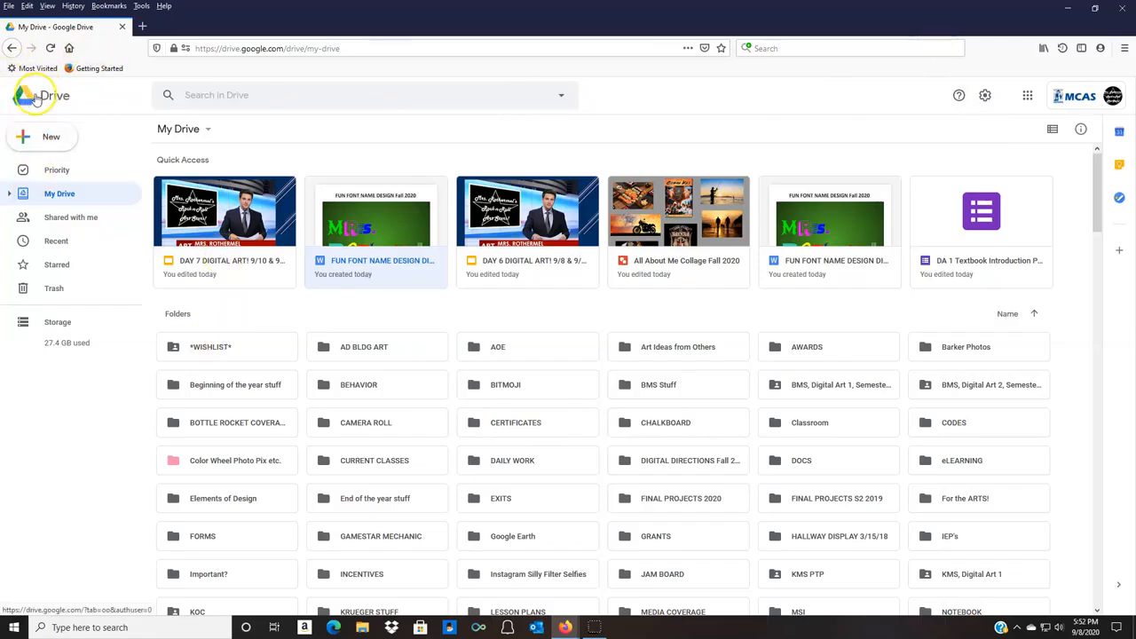
pyautogui.click(24, 138)
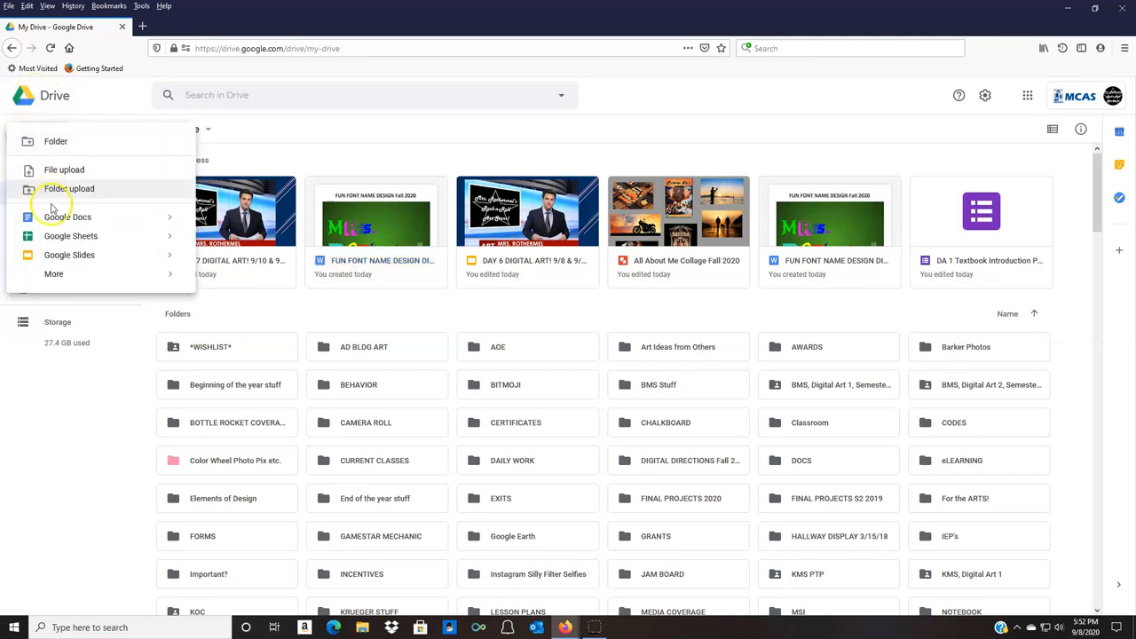
pyautogui.click(55, 218)
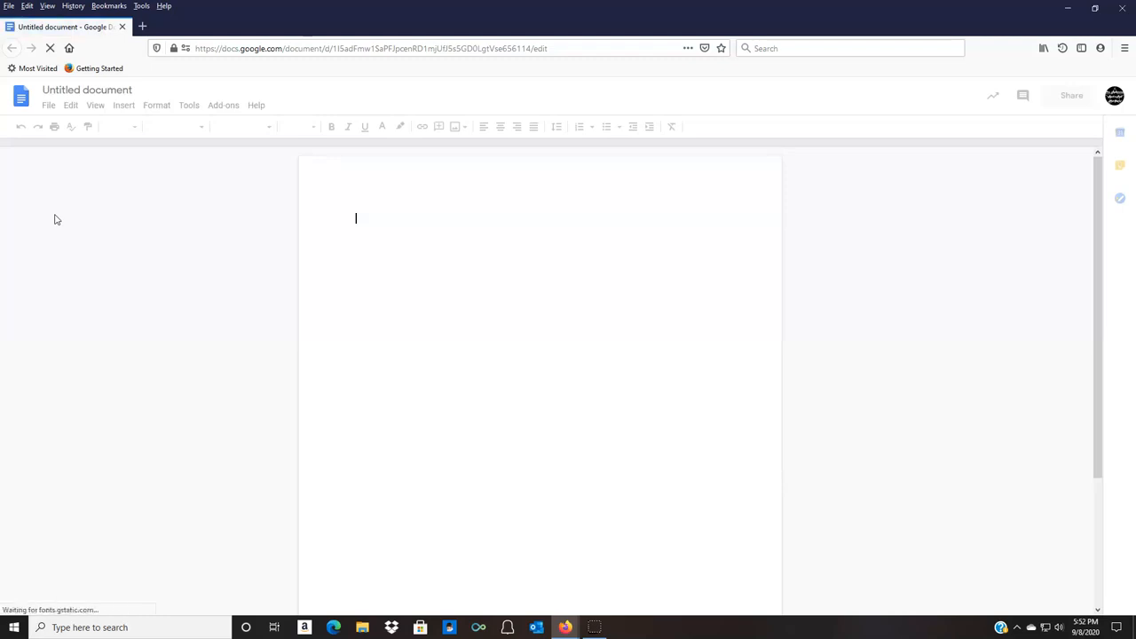
pyautogui.click(97, 91)
pyautogui.click(120, 92)
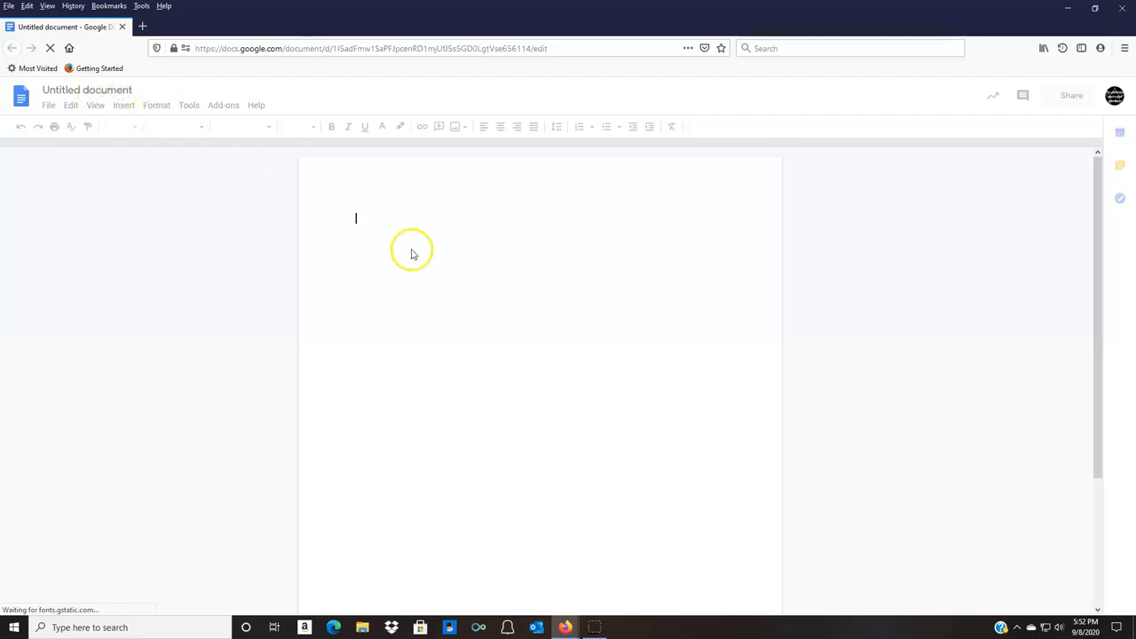
pyautogui.click(134, 93)
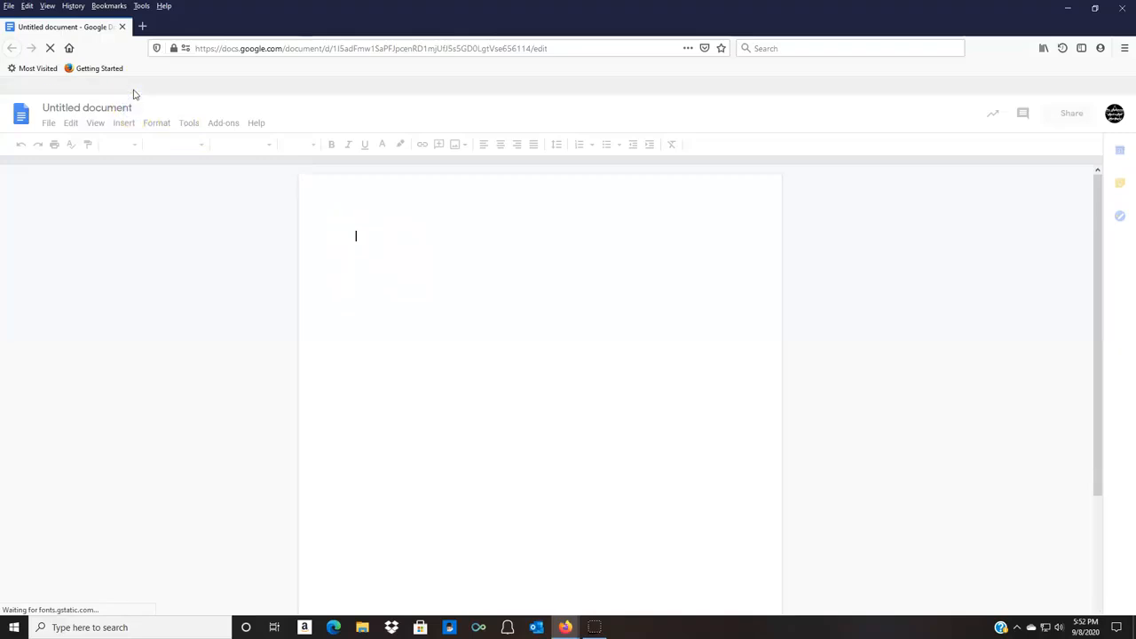
pyautogui.rightClick(124, 89)
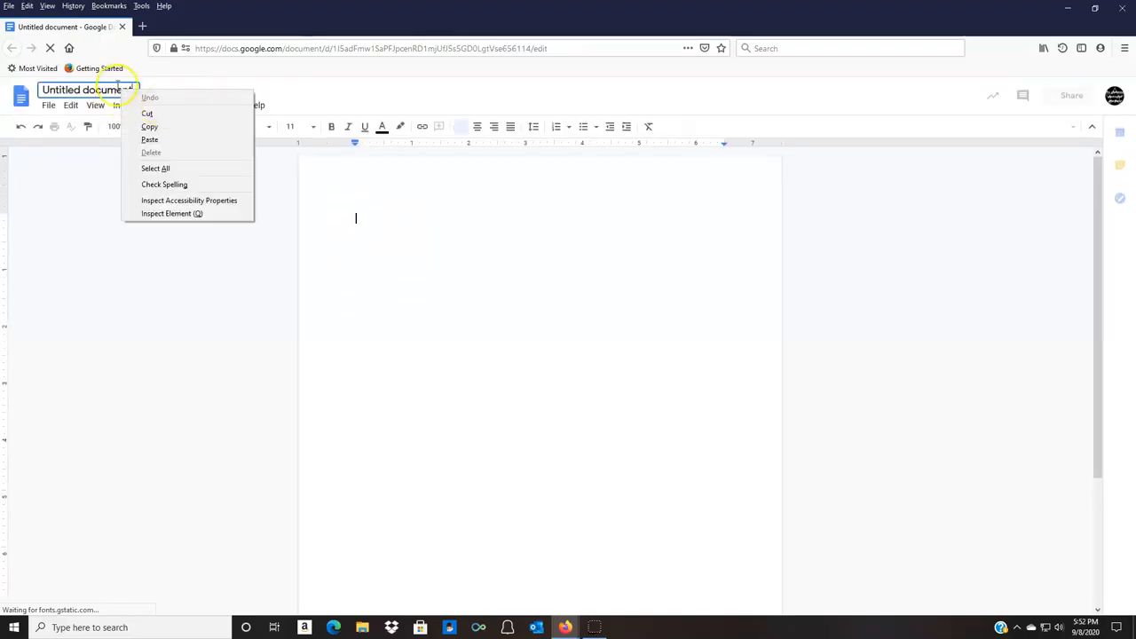
pyautogui.click(190, 81)
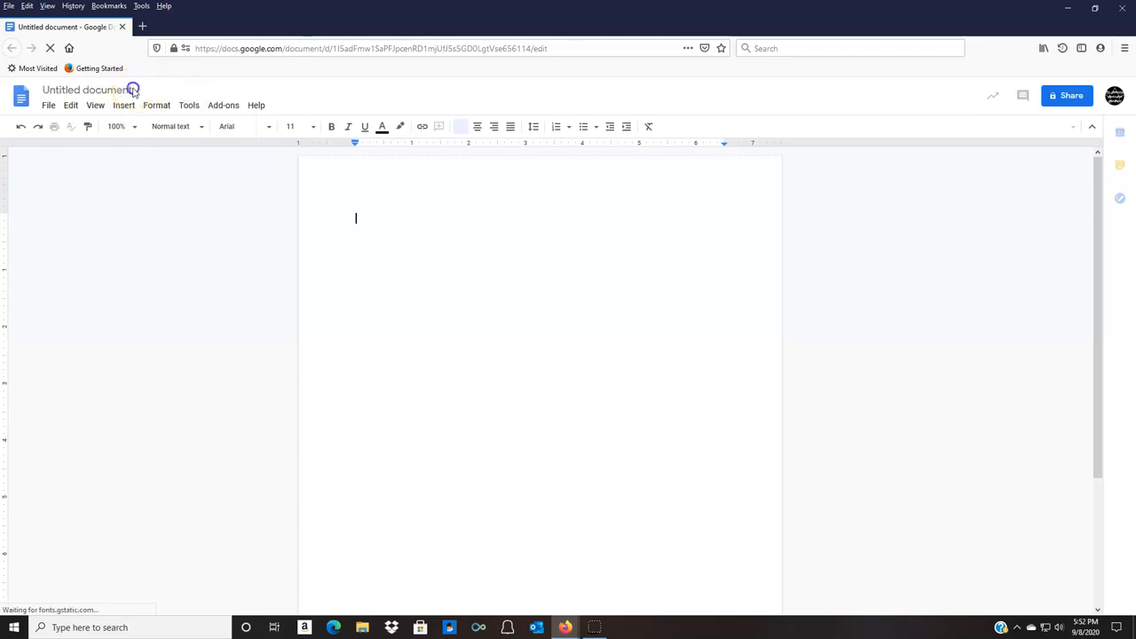
pyautogui.click(43, 91)
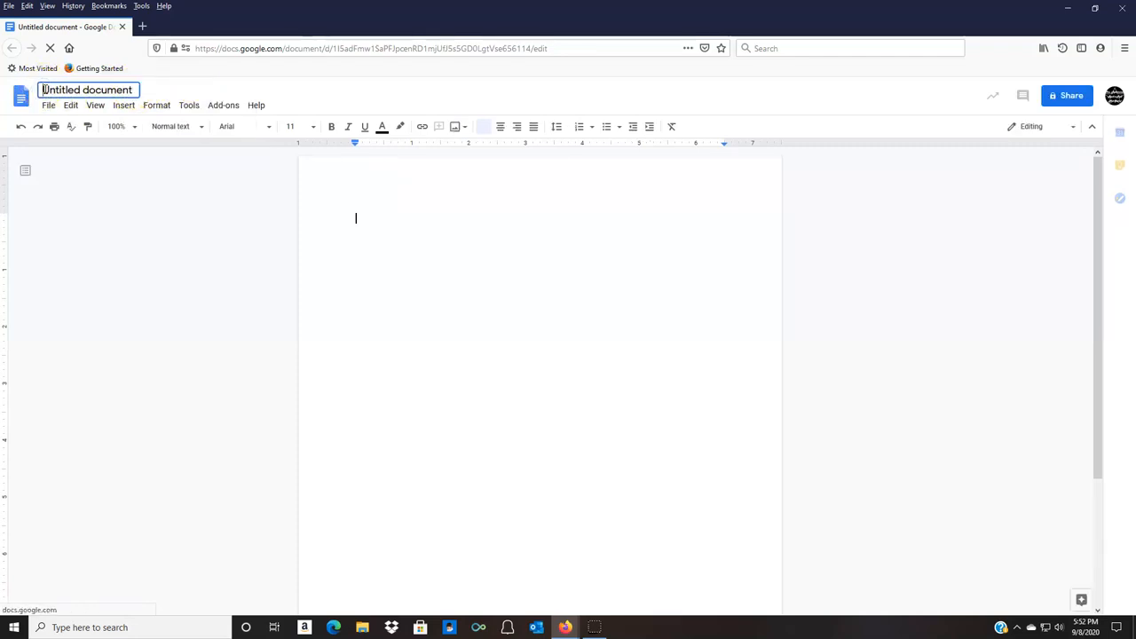
pyautogui.write('F')
pyautogui.click(1027, 540)
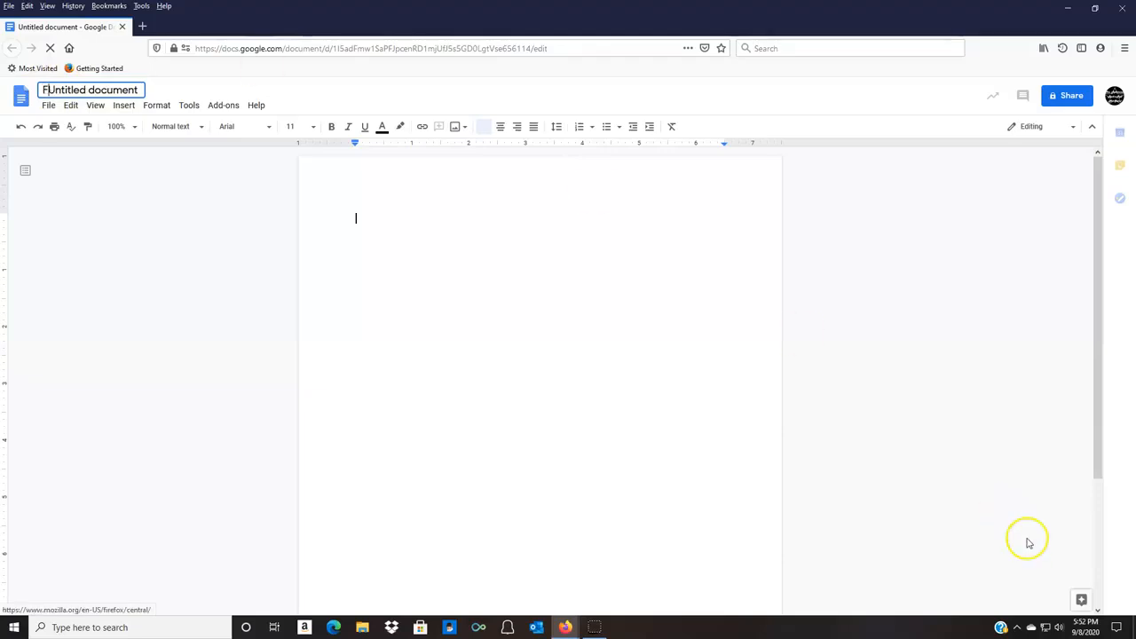
pyautogui.write('Fu')
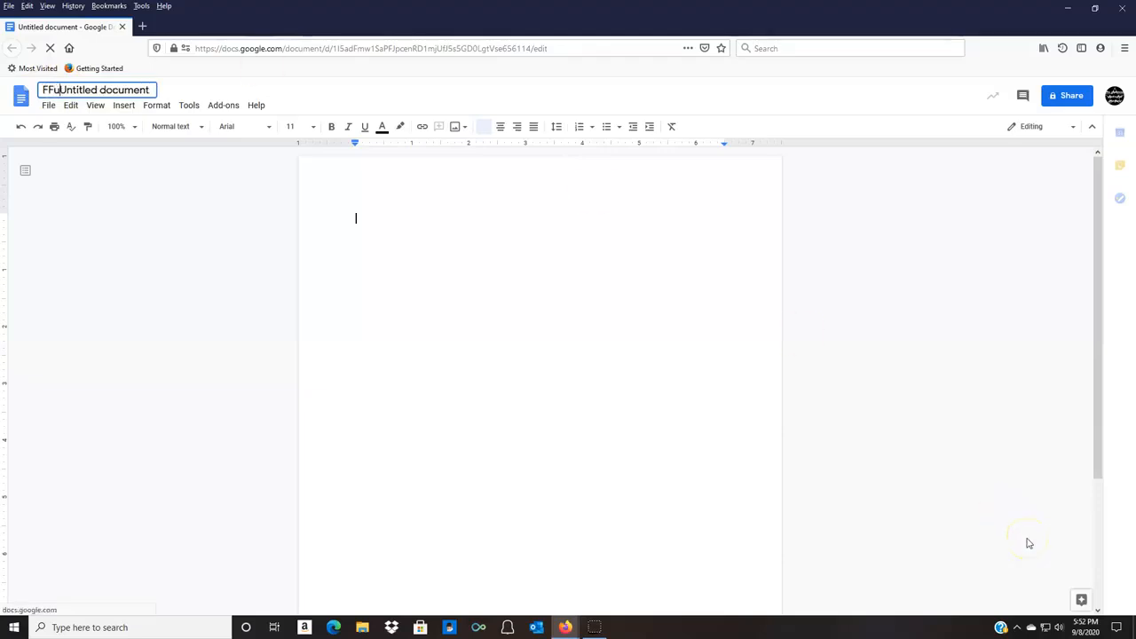
# Rename the untitled document as "Fun Font Name", replacing the whole existing title.
pyautogui.click(148, 88)
pyautogui.moveTo(43, 90); pyautogui.dragTo(165, 103)
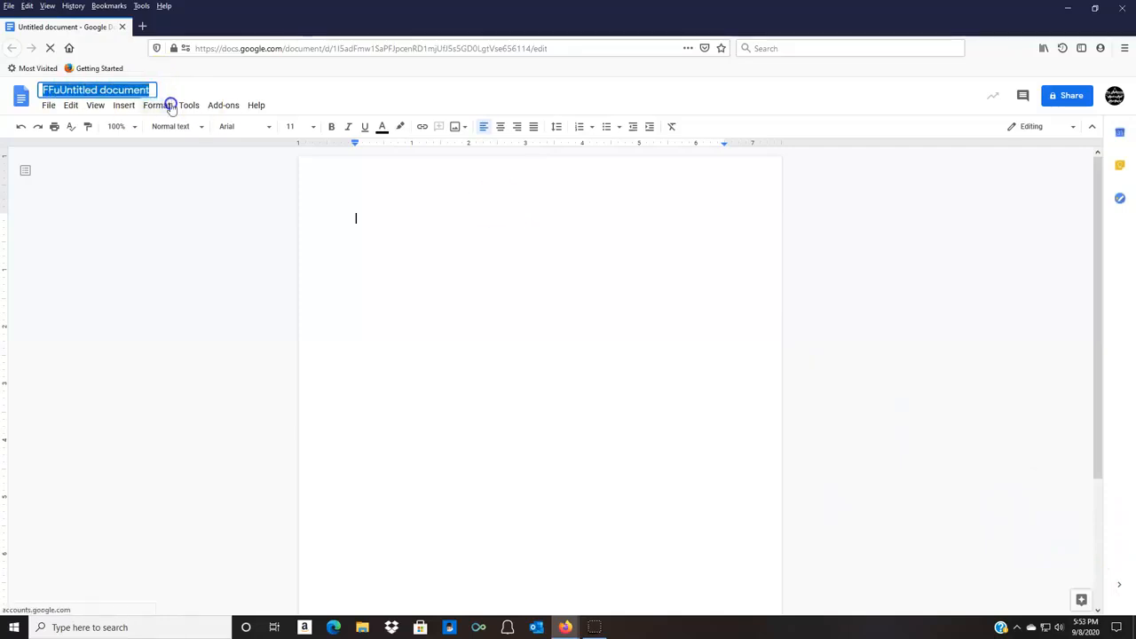
pyautogui.press('BackSpace')
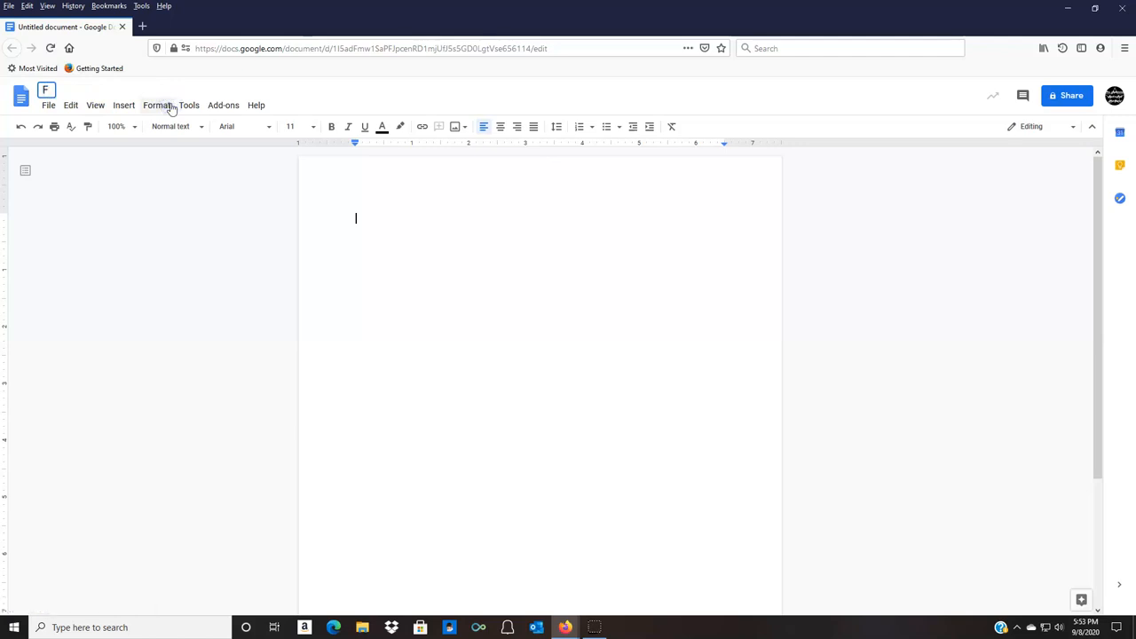
pyautogui.write('un ')
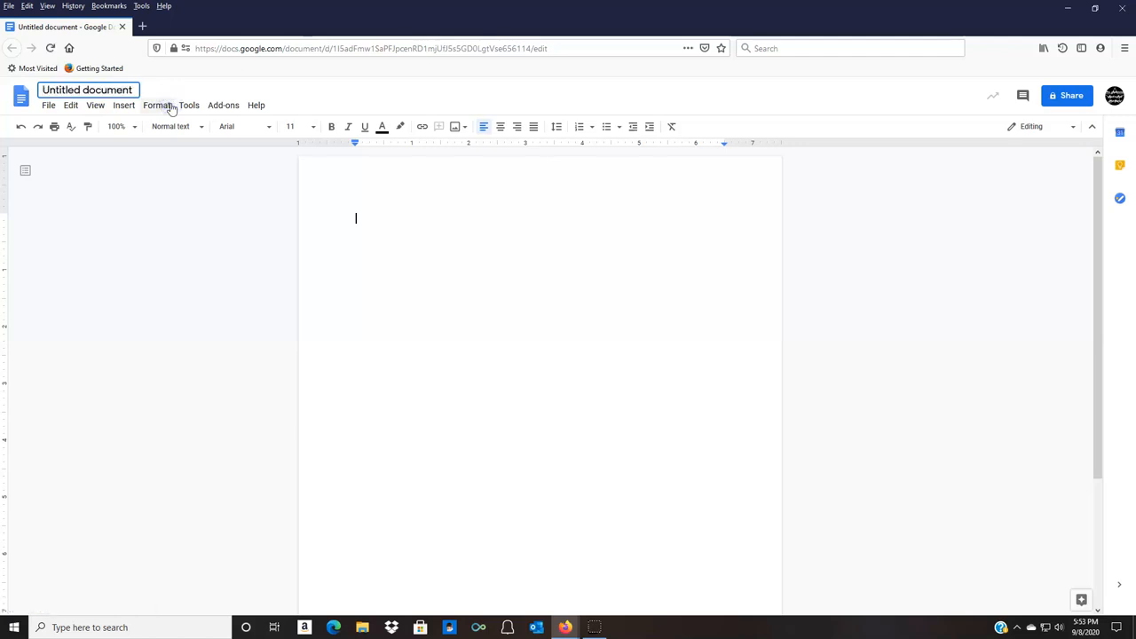
pyautogui.write('Font')
pyautogui.press('BackSpace')
pyautogui.press('BackSpace')
pyautogui.press('BackSpace')
pyautogui.press('BackSpace')
pyautogui.press('BackSpace')
pyautogui.press('BackSpace')
pyautogui.press('BackSpace')
pyautogui.press('BackSpace')
pyautogui.press('BackSpace')
pyautogui.press('BackSpace')
pyautogui.press('BackSpace')
pyautogui.press('BackSpace')
pyautogui.press('BackSpace')
pyautogui.press('BackSpace')
pyautogui.press('BackSpace')
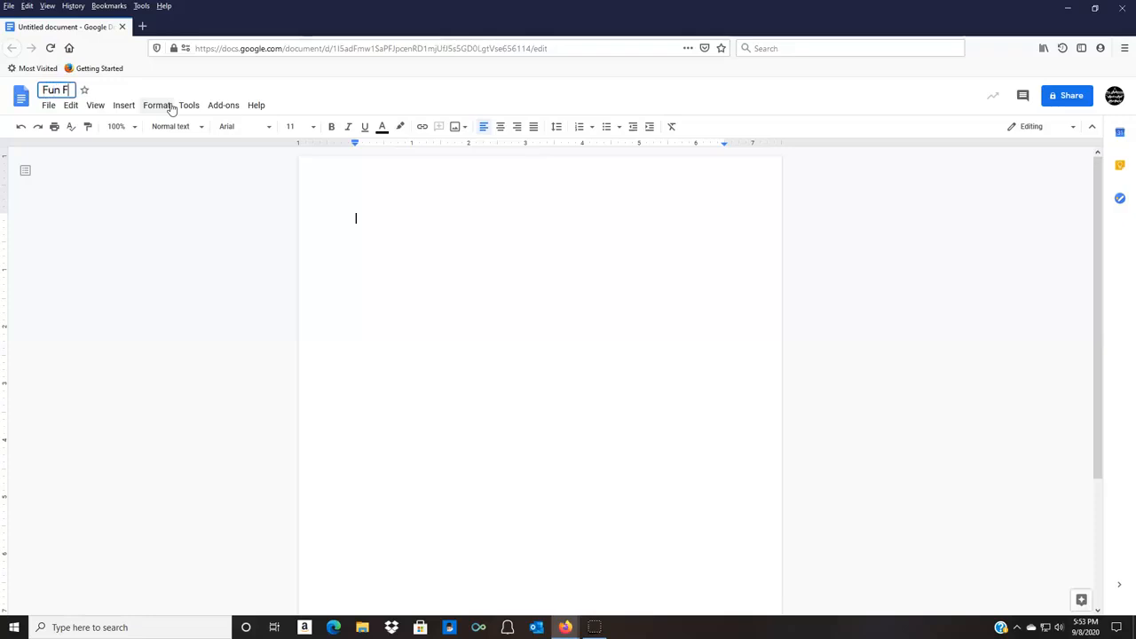
pyautogui.press('BackSpace')
pyautogui.press('BackSpace')
pyautogui.press('BackSpace')
pyautogui.write('Name')
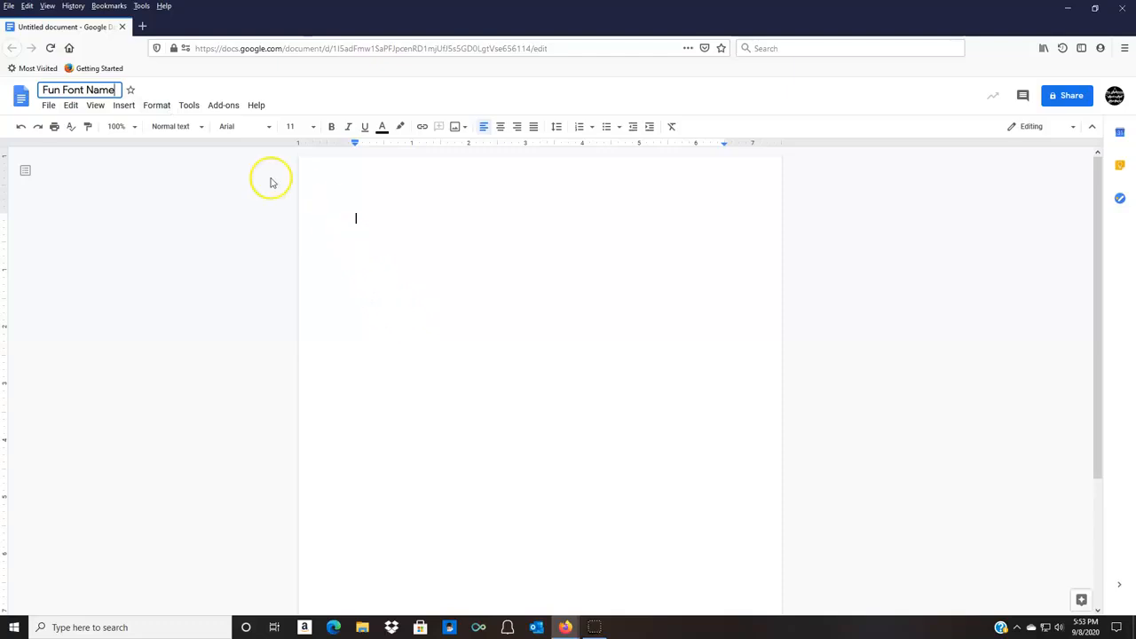
pyautogui.click(127, 105)
pyautogui.moveTo(53, 100)
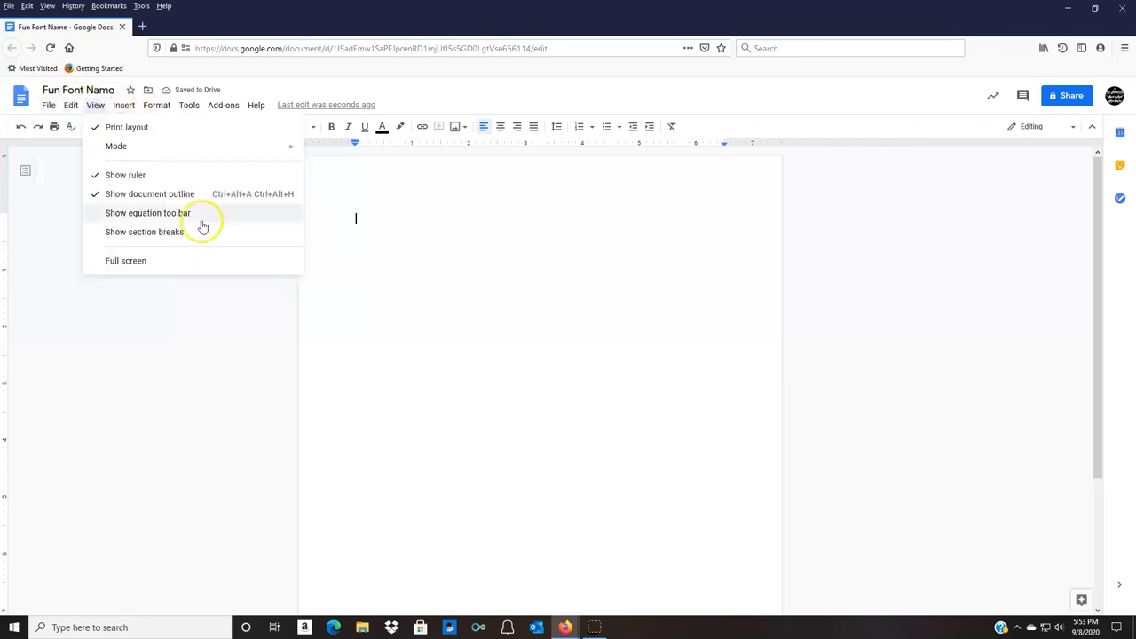
pyautogui.click(67, 256)
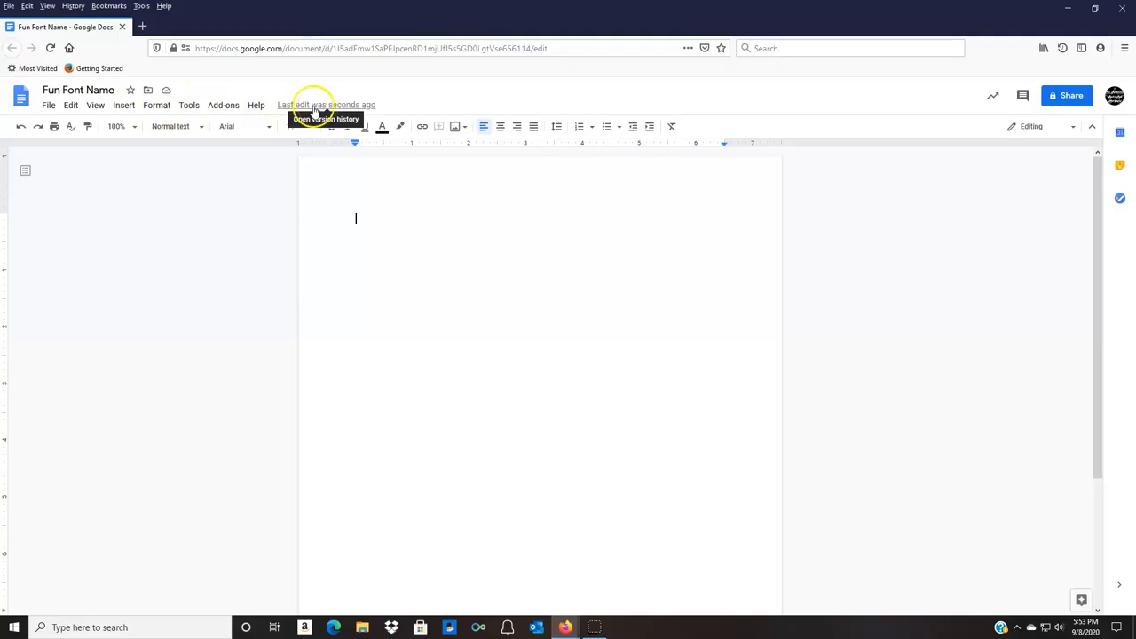
# Insert a new blank drawing into the document and open it for editing.
pyautogui.click(122, 106)
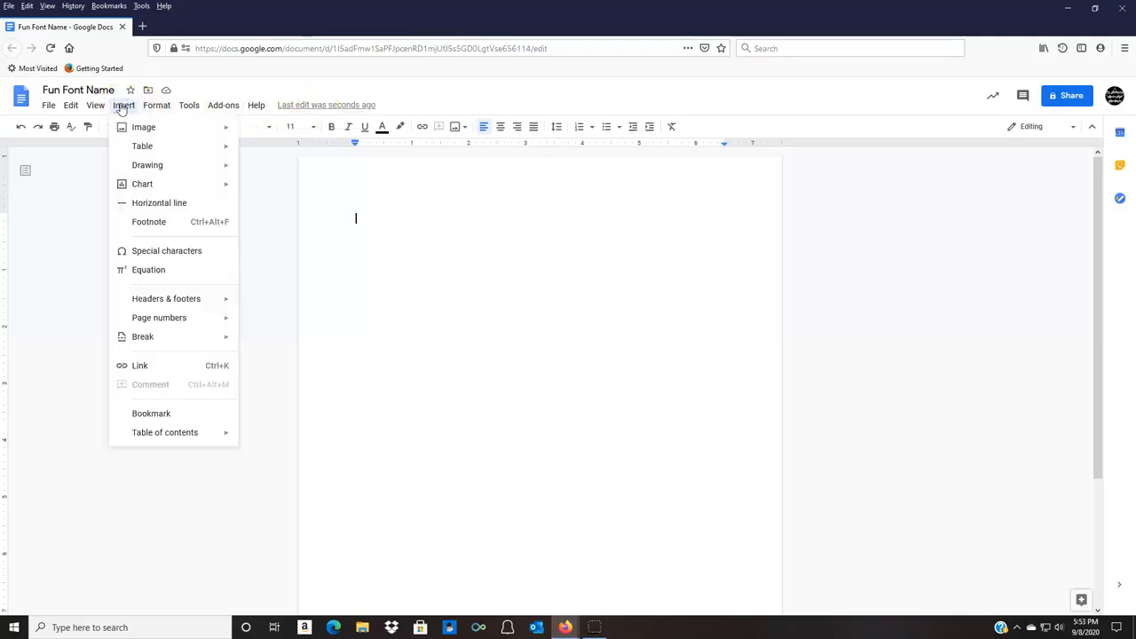
pyautogui.click(140, 129)
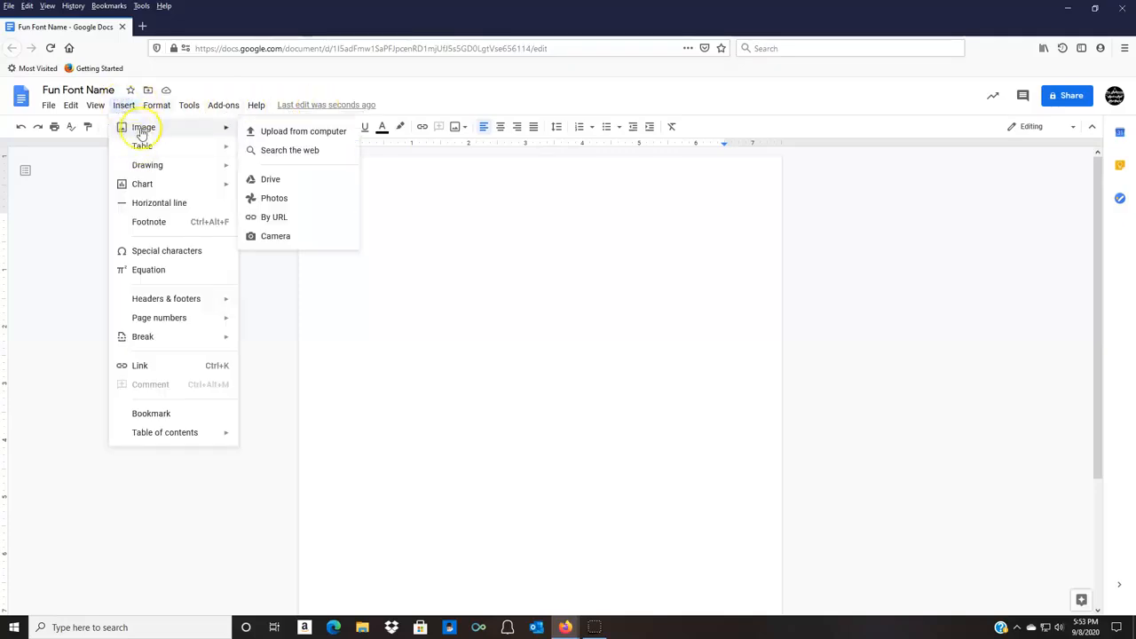
pyautogui.moveTo(140, 151)
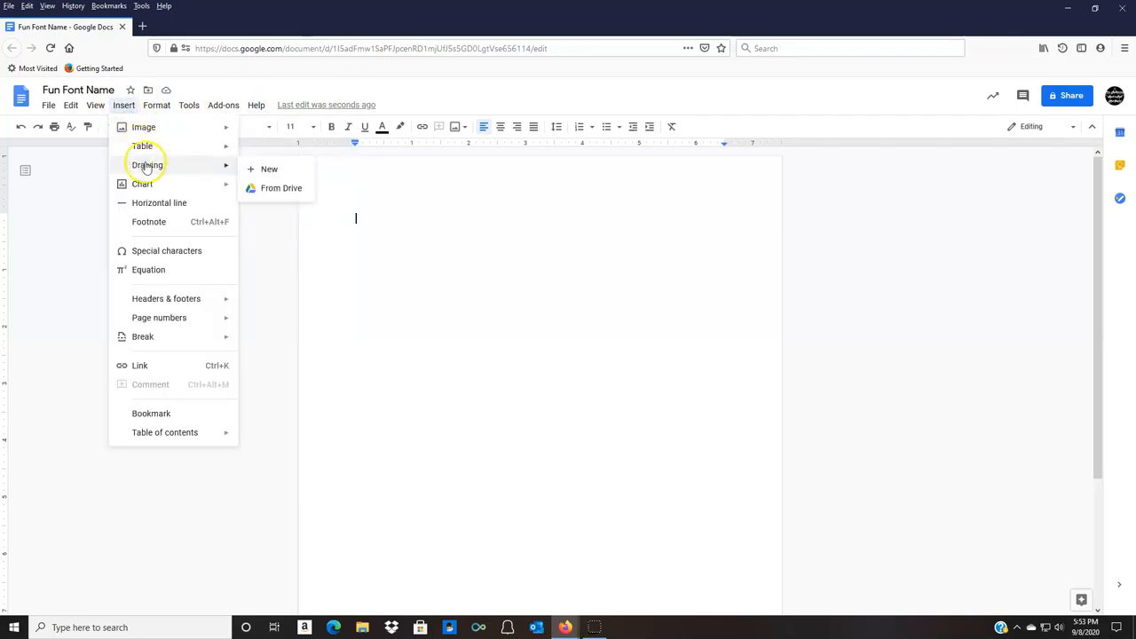
pyautogui.click(259, 169)
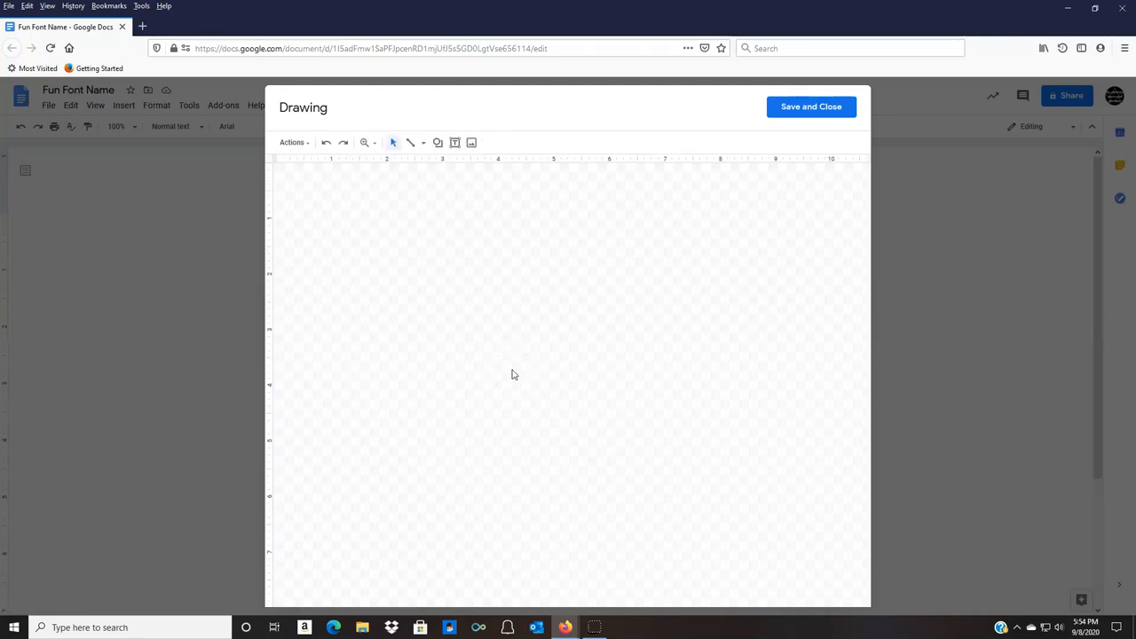
pyautogui.rightClick(561, 374)
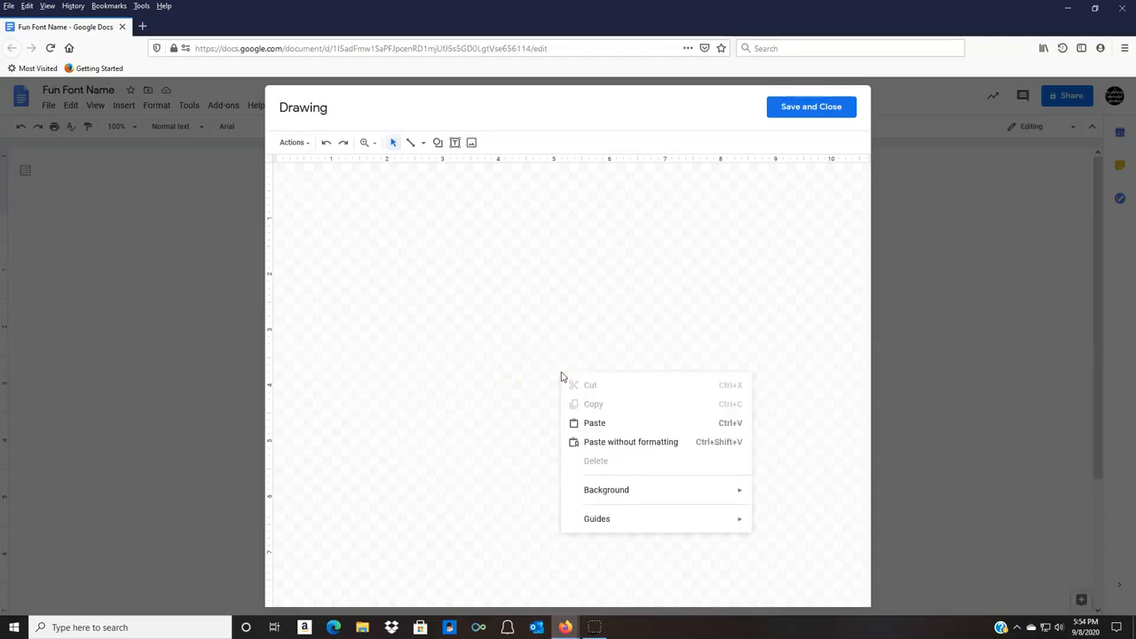
pyautogui.moveTo(614, 491)
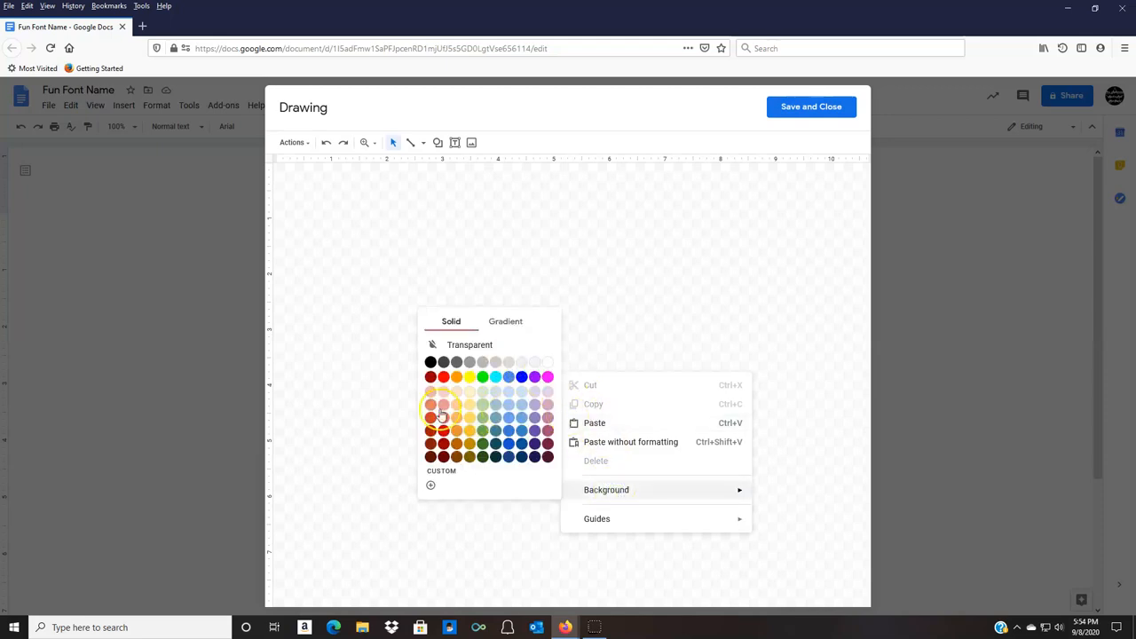
pyautogui.click(440, 471)
pyautogui.moveTo(622, 307)
pyautogui.mouseDown()
pyautogui.moveTo(555, 368)
pyautogui.moveTo(630, 286)
pyautogui.mouseUp()
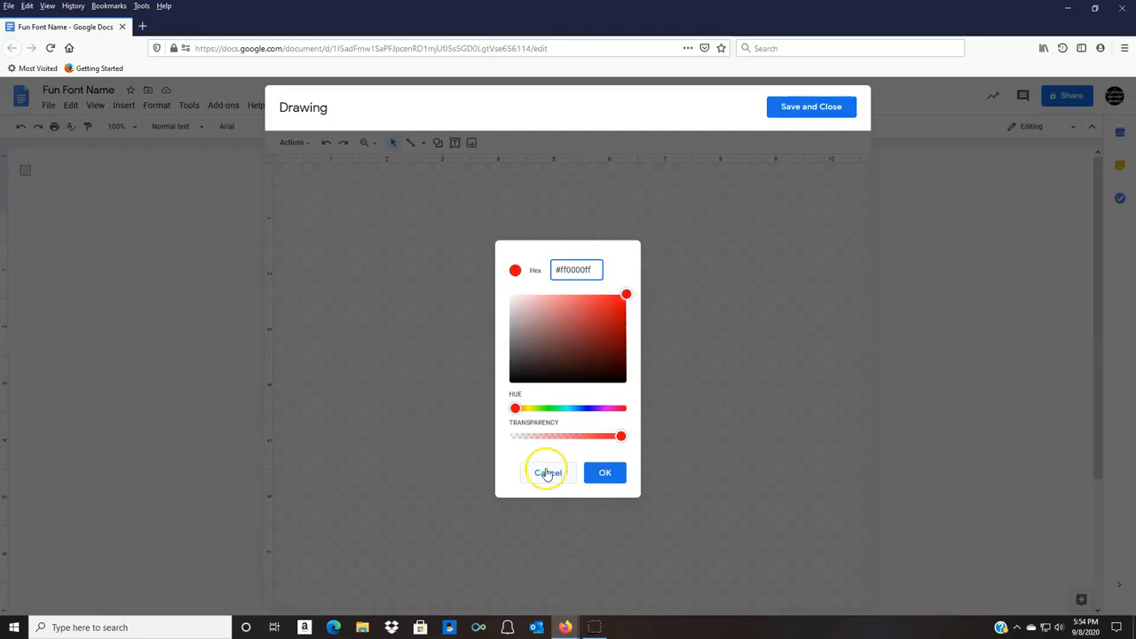
pyautogui.click(548, 473)
# Fill the drawing's background with the blue radial gradient that is lighter at its center.
pyautogui.rightClick(509, 377)
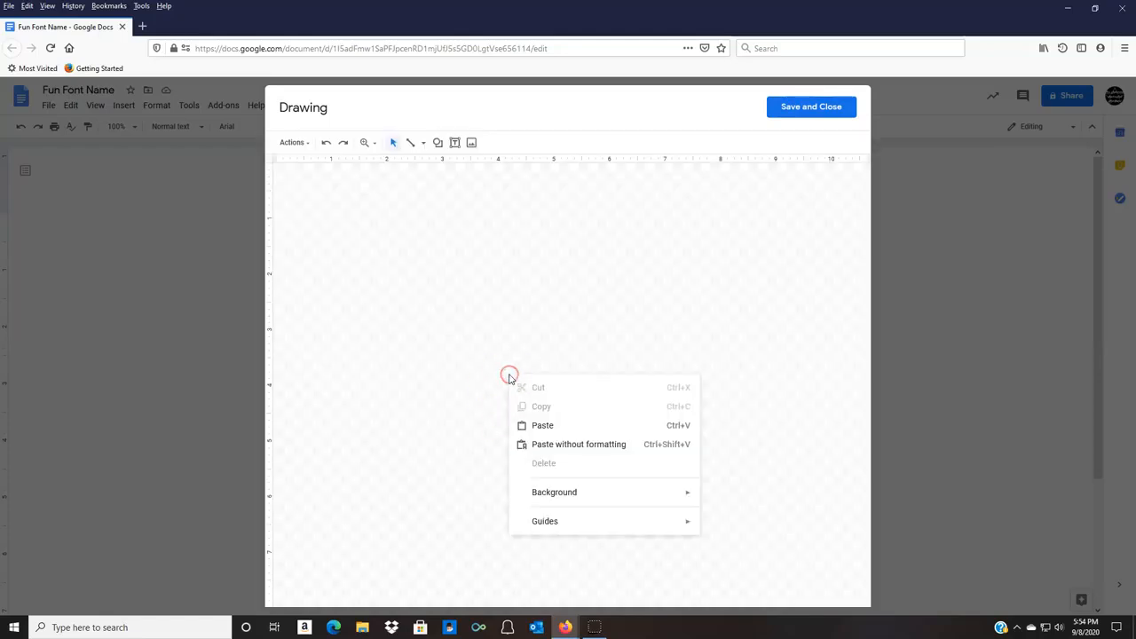
pyautogui.click(559, 495)
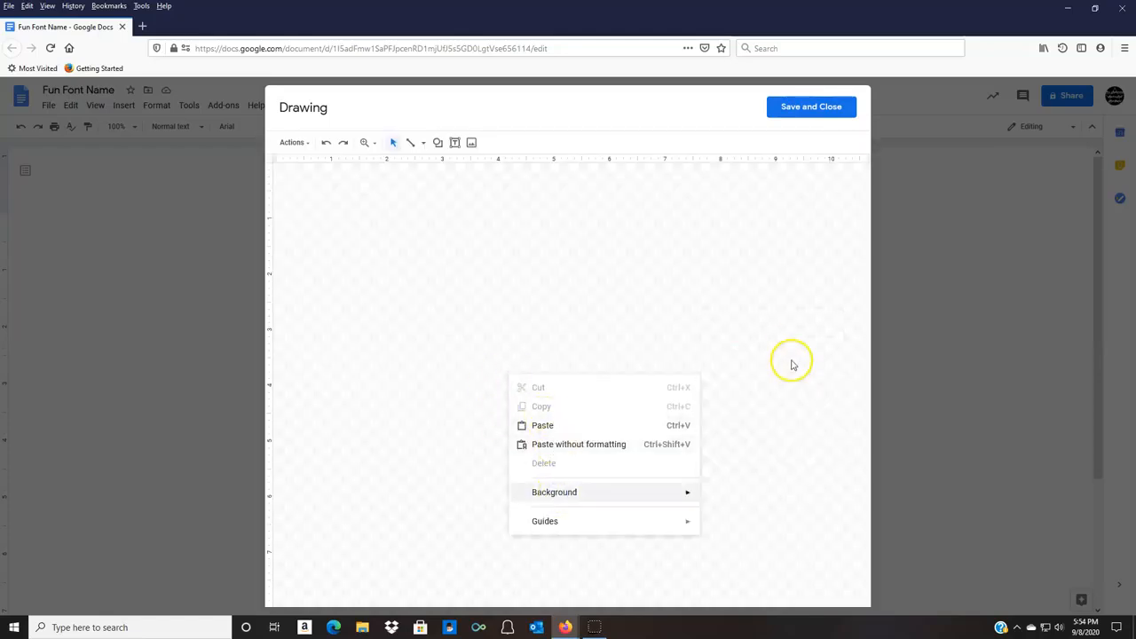
pyautogui.moveTo(577, 499)
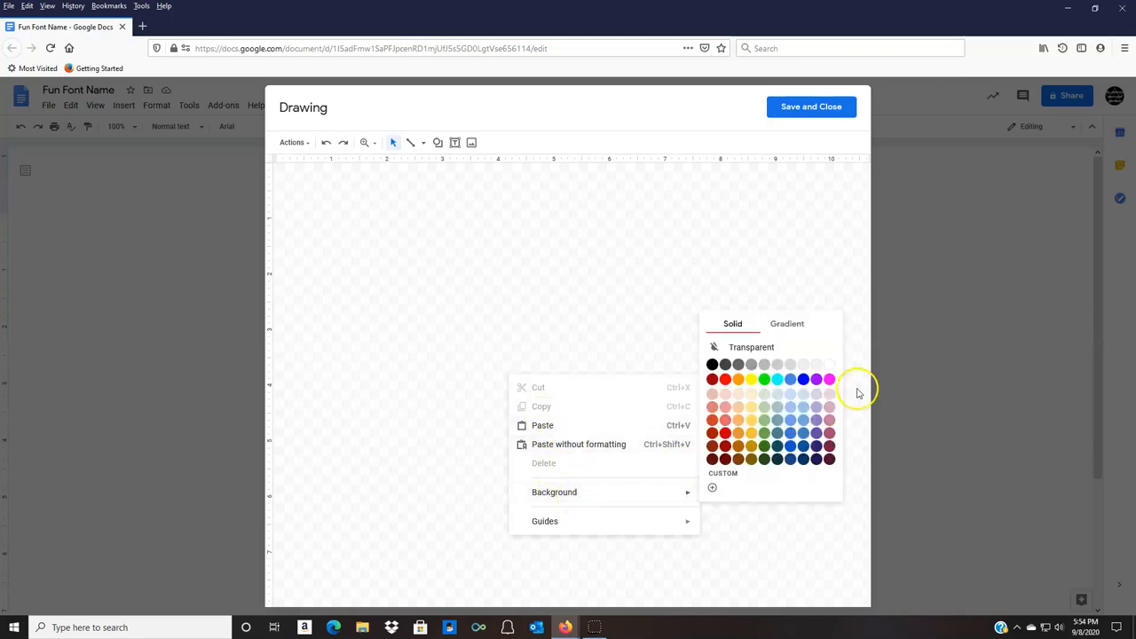
pyautogui.click(796, 325)
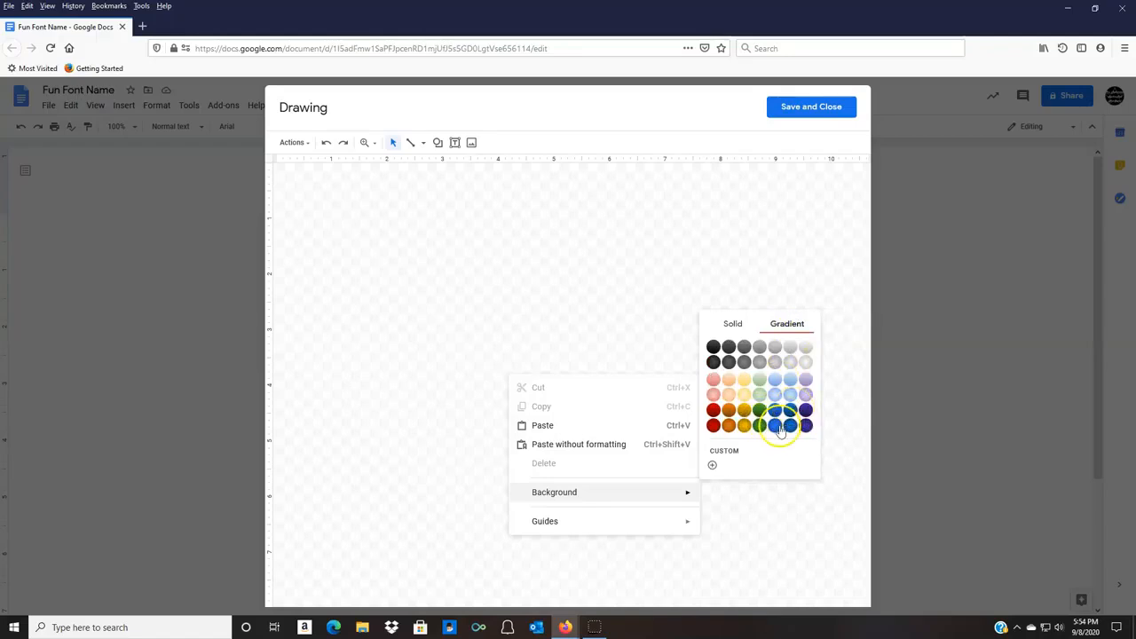
pyautogui.click(778, 427)
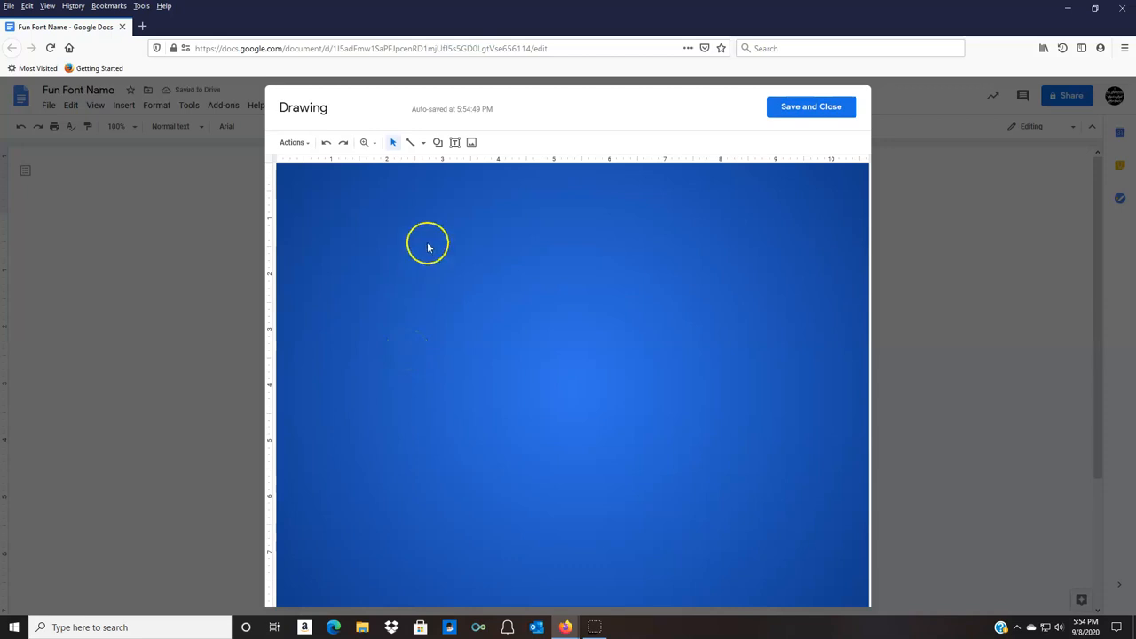
# Draw a text box about 9 by 4 inches across the middle of the blue canvas and place the cursor in it.
pyautogui.click(456, 144)
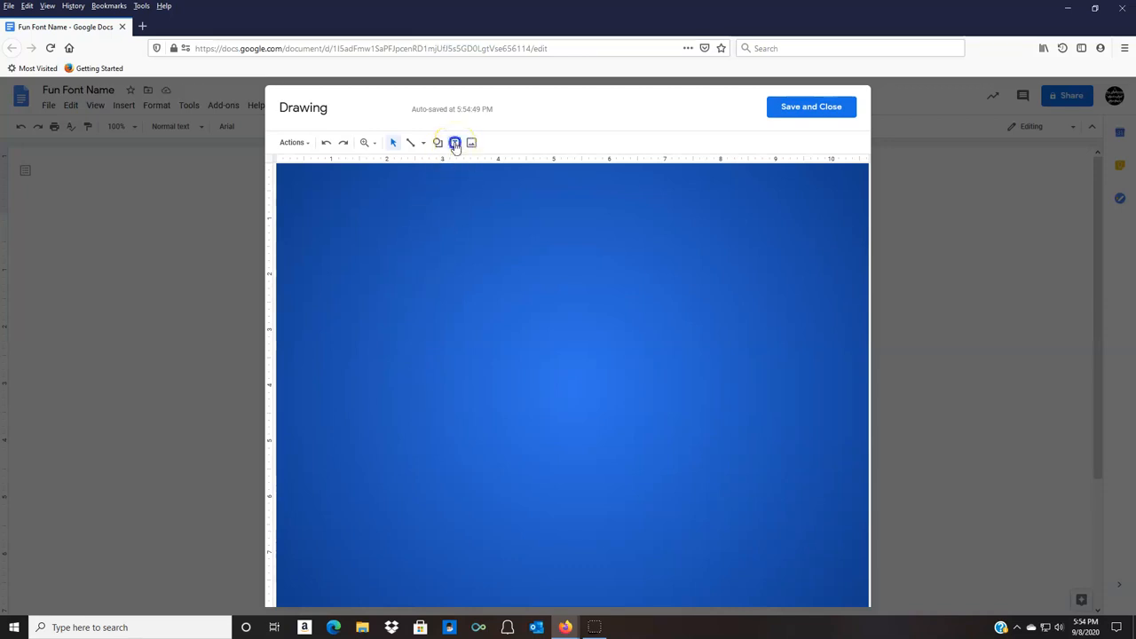
pyautogui.moveTo(338, 280); pyautogui.dragTo(318, 259)
pyautogui.moveTo(333, 317); pyautogui.dragTo(810, 495)
pyautogui.click(382, 349)
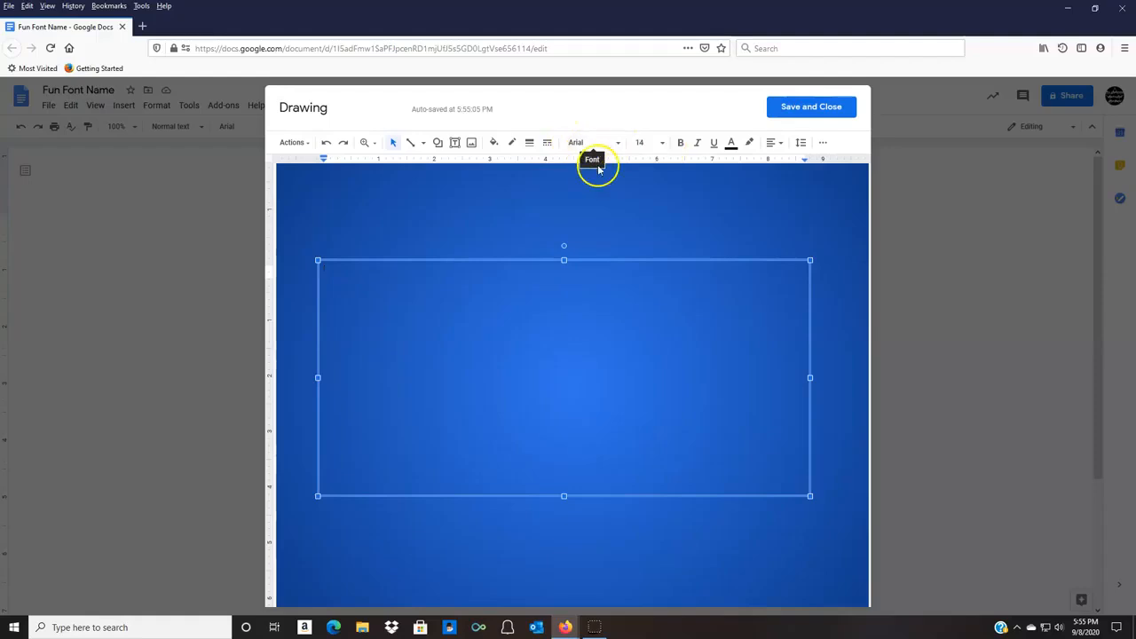
# Set the font of the empty text box to Ultra.
pyautogui.click(621, 144)
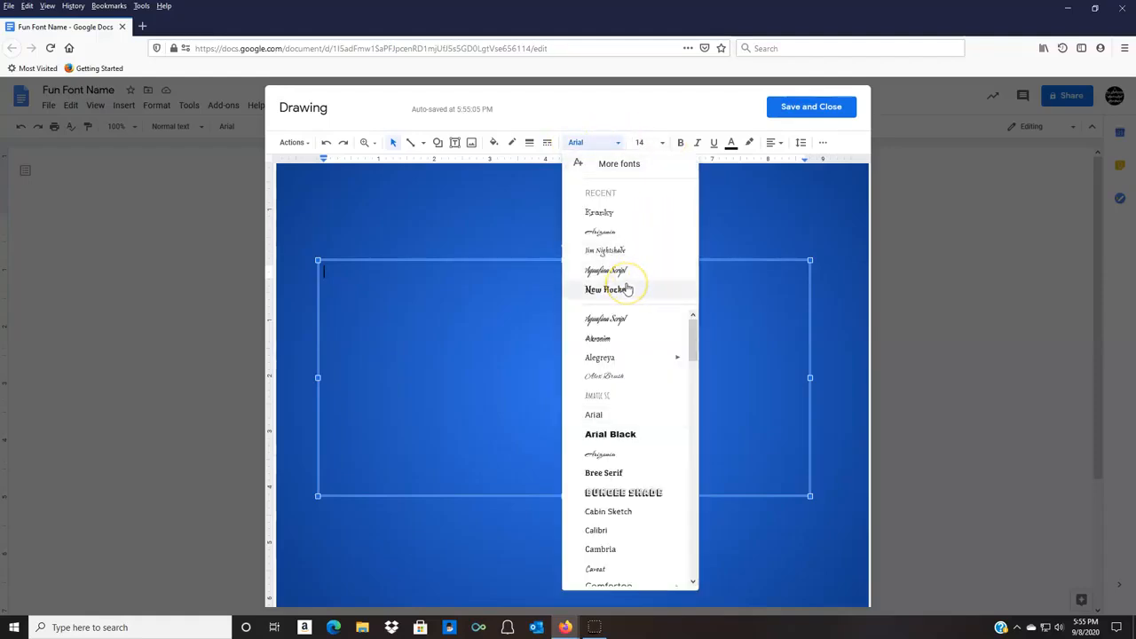
pyautogui.moveTo(693, 332); pyautogui.dragTo(697, 577)
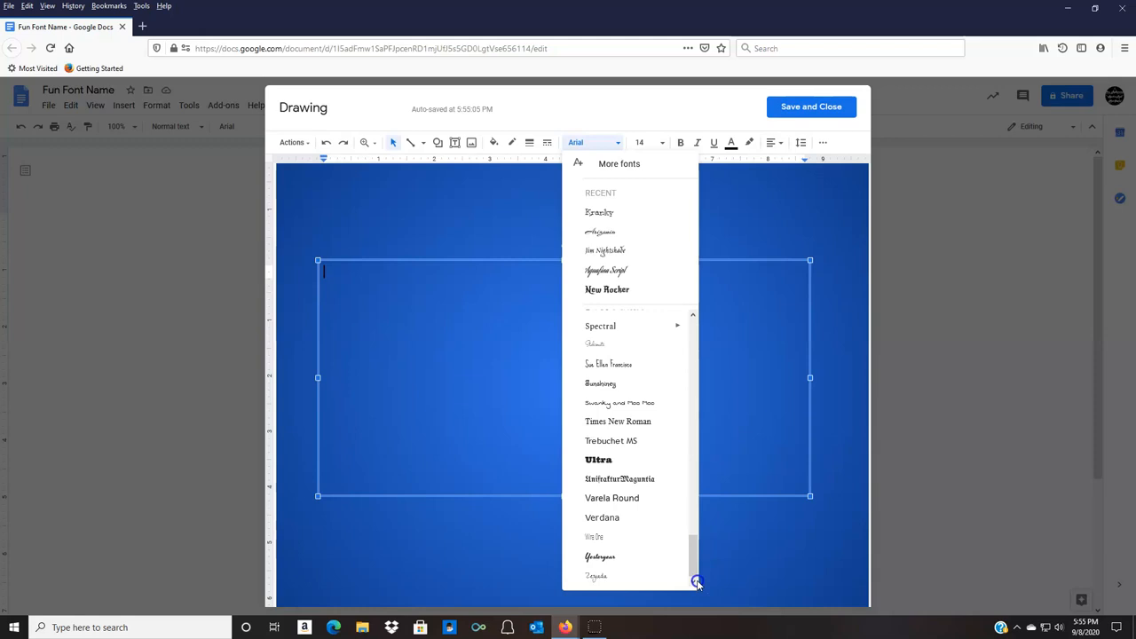
pyautogui.click(598, 459)
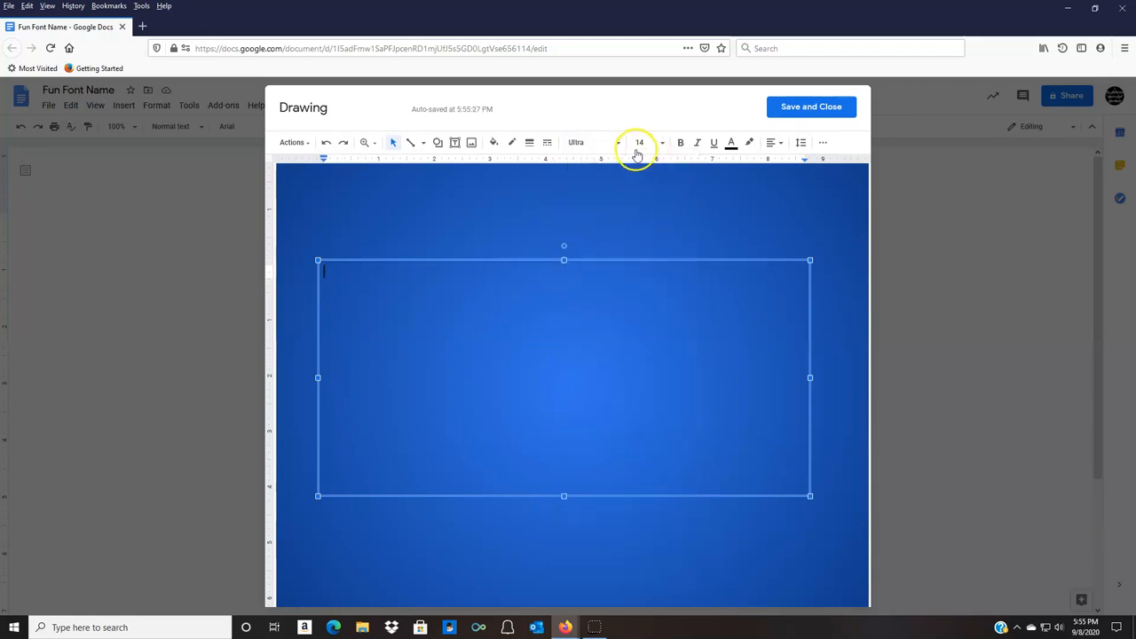
# Enter a capital M in the text box at font size 96 in magenta.
pyautogui.click(662, 142)
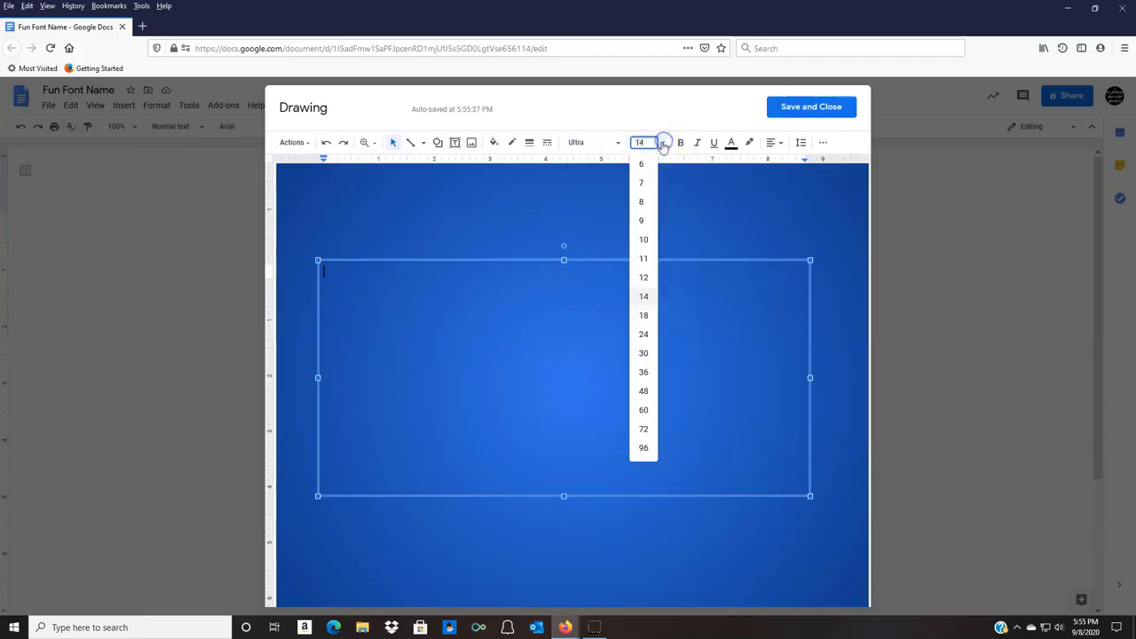
pyautogui.click(640, 429)
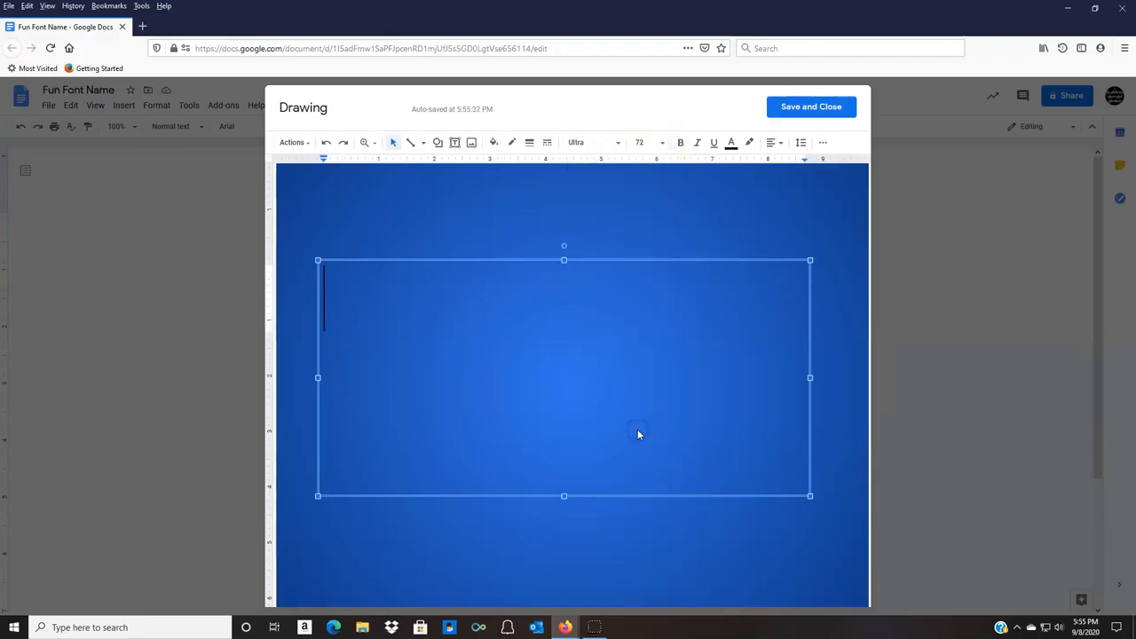
pyautogui.click(662, 142)
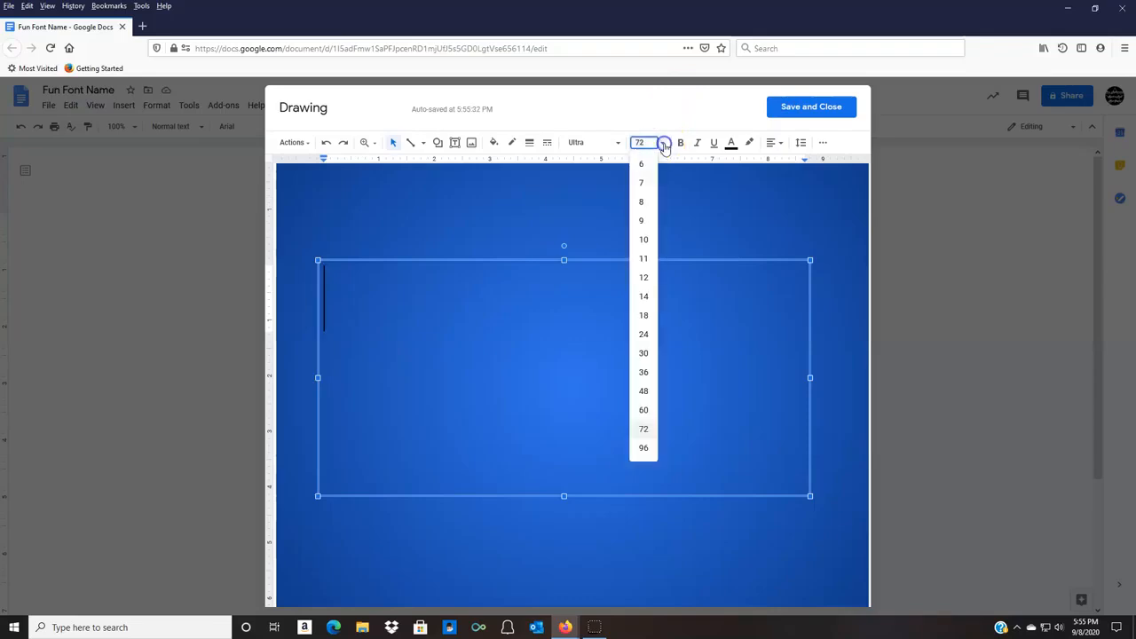
pyautogui.click(645, 446)
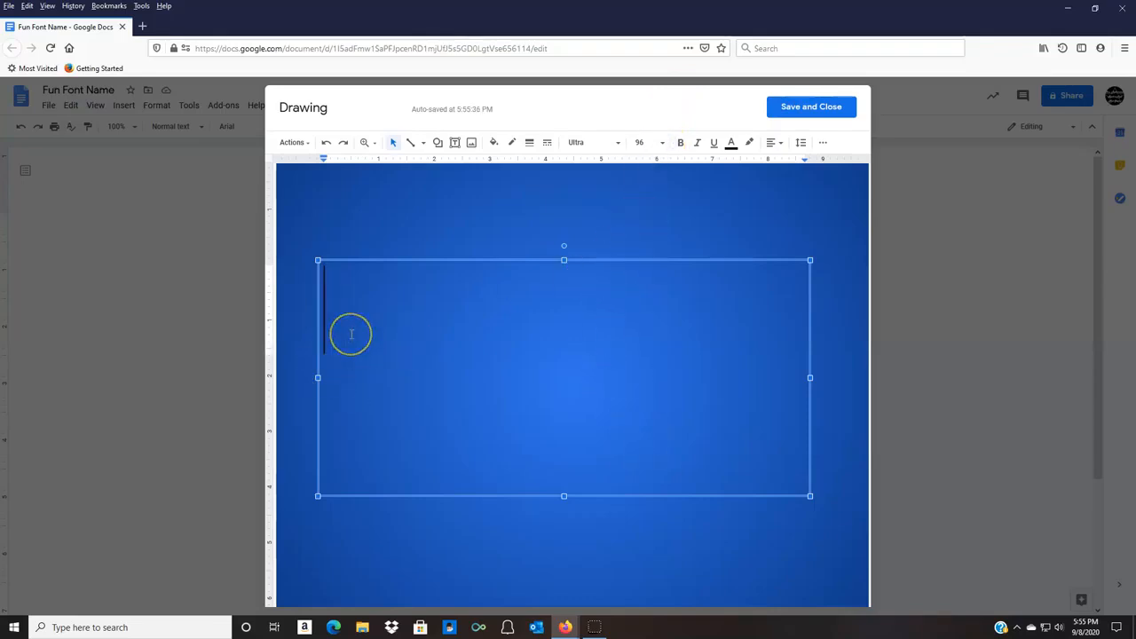
pyautogui.click(733, 144)
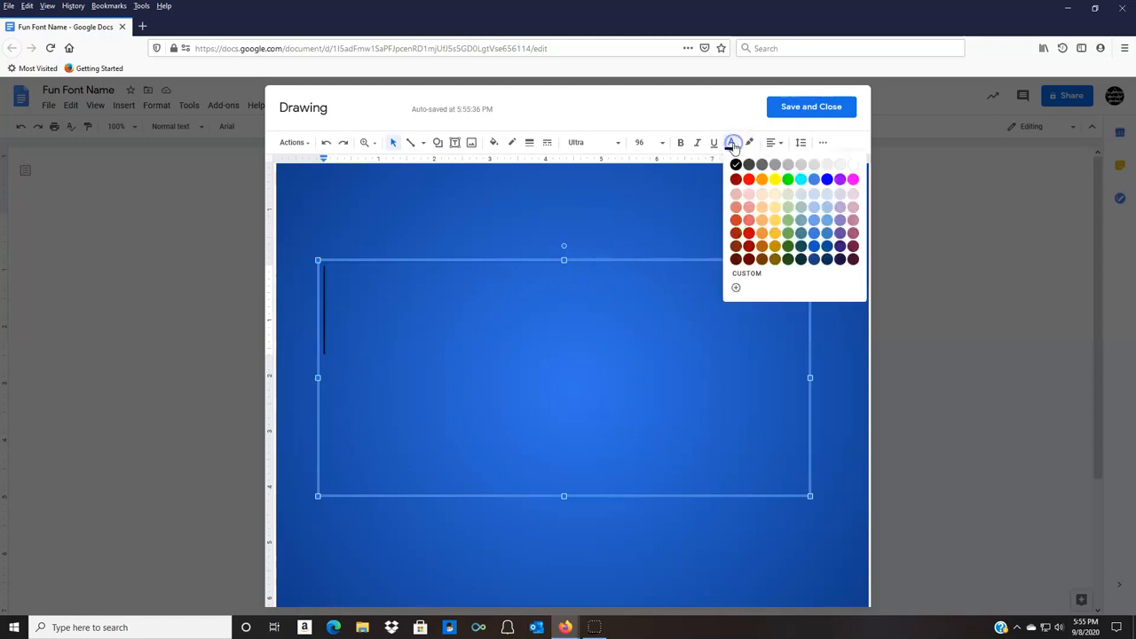
pyautogui.click(852, 181)
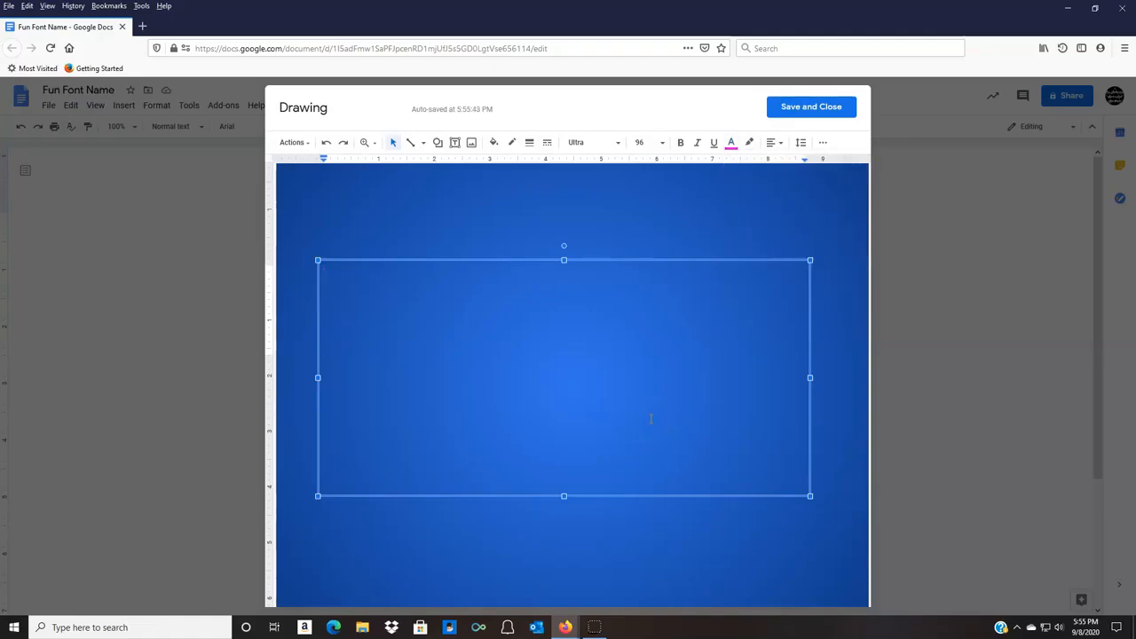
pyautogui.write('M')
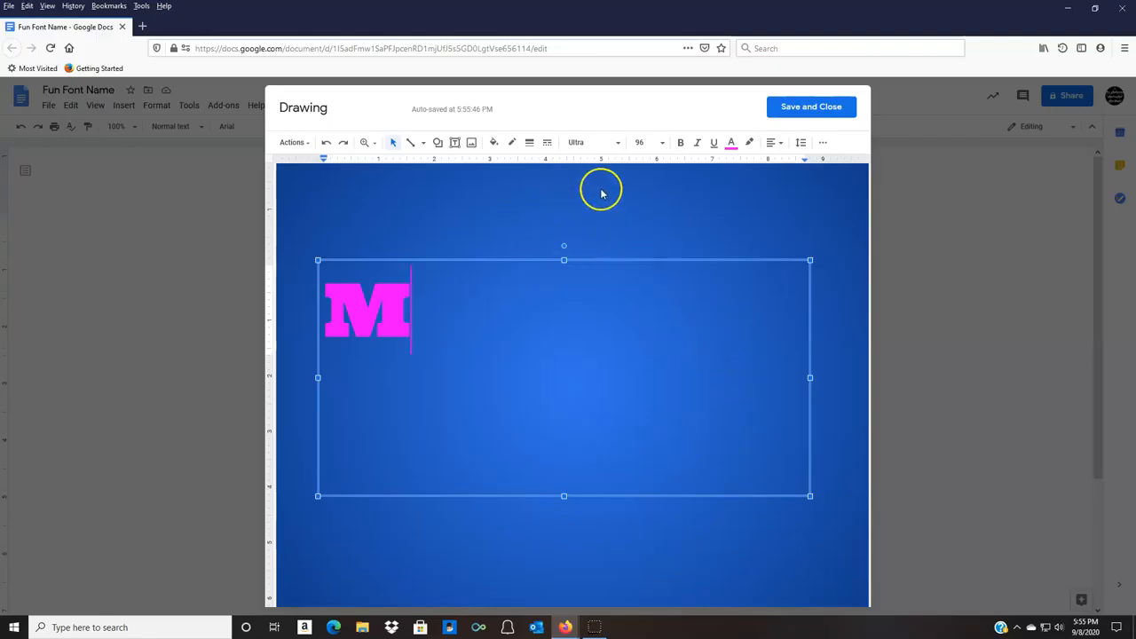
# Add a lowercase r after the M in the Kranky font, colored white.
pyautogui.click(620, 144)
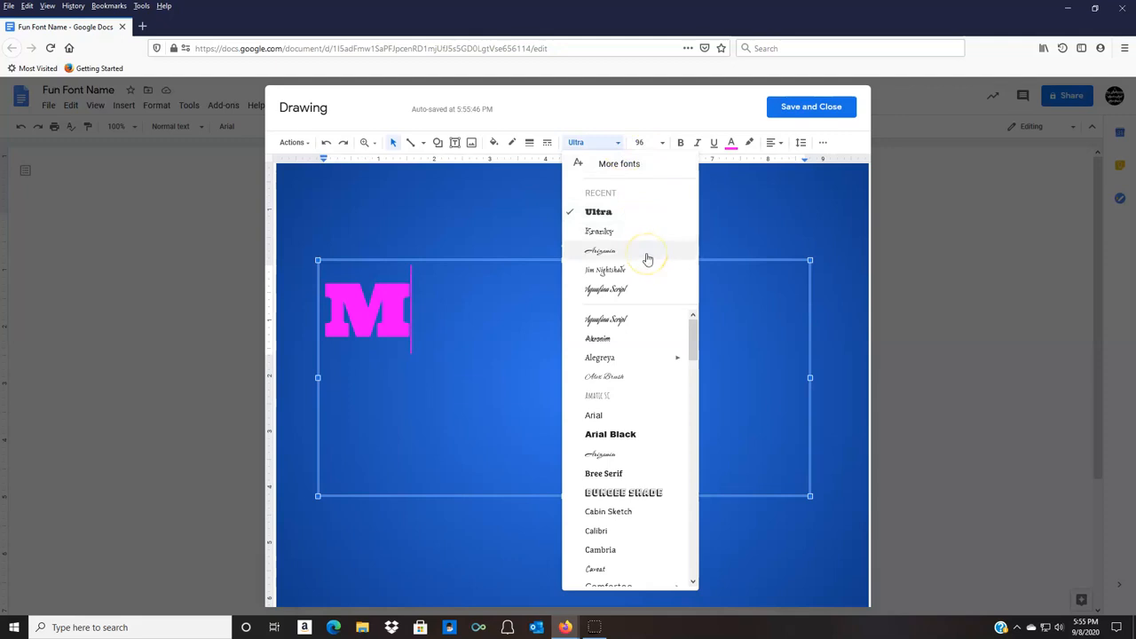
pyautogui.click(599, 233)
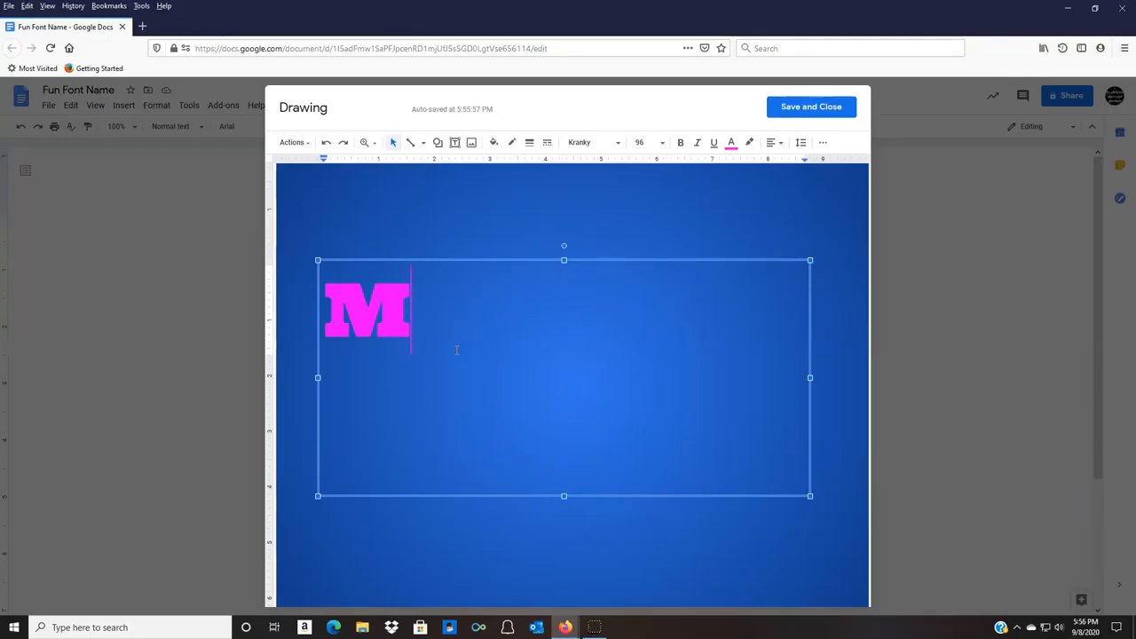
pyautogui.click(730, 143)
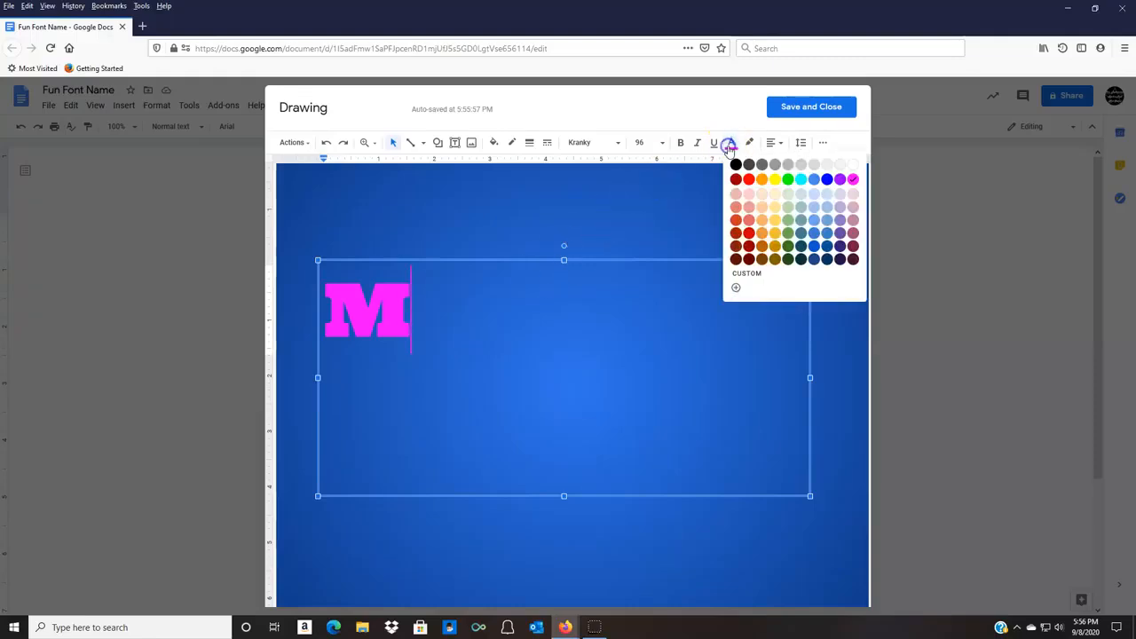
pyautogui.click(853, 179)
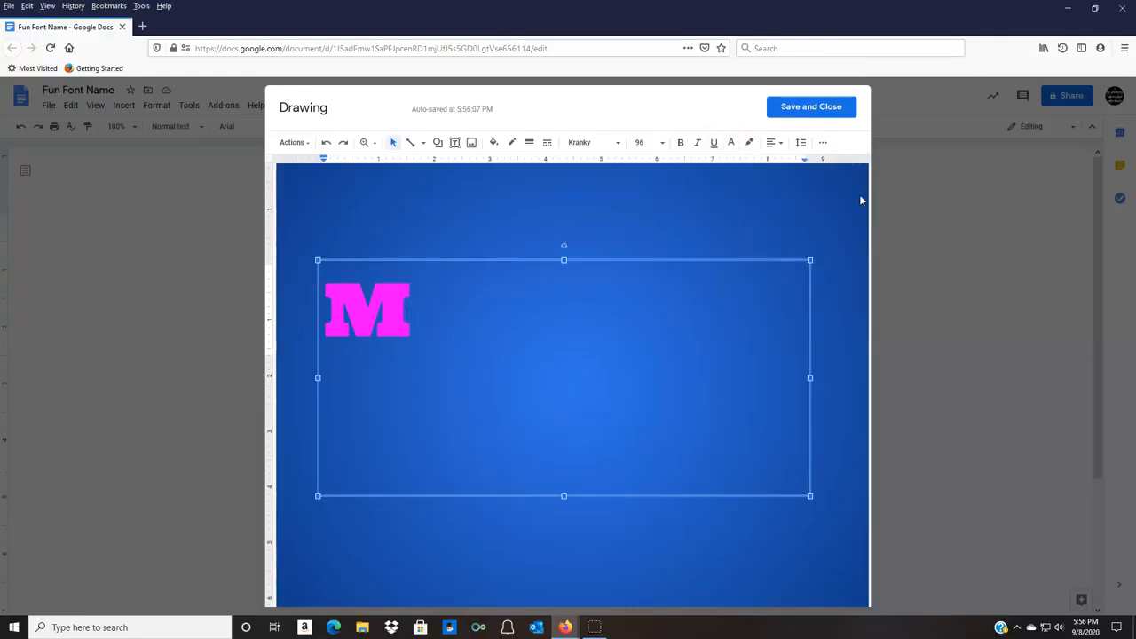
pyautogui.write('r')
pyautogui.press('BackSpace')
pyautogui.write('R')
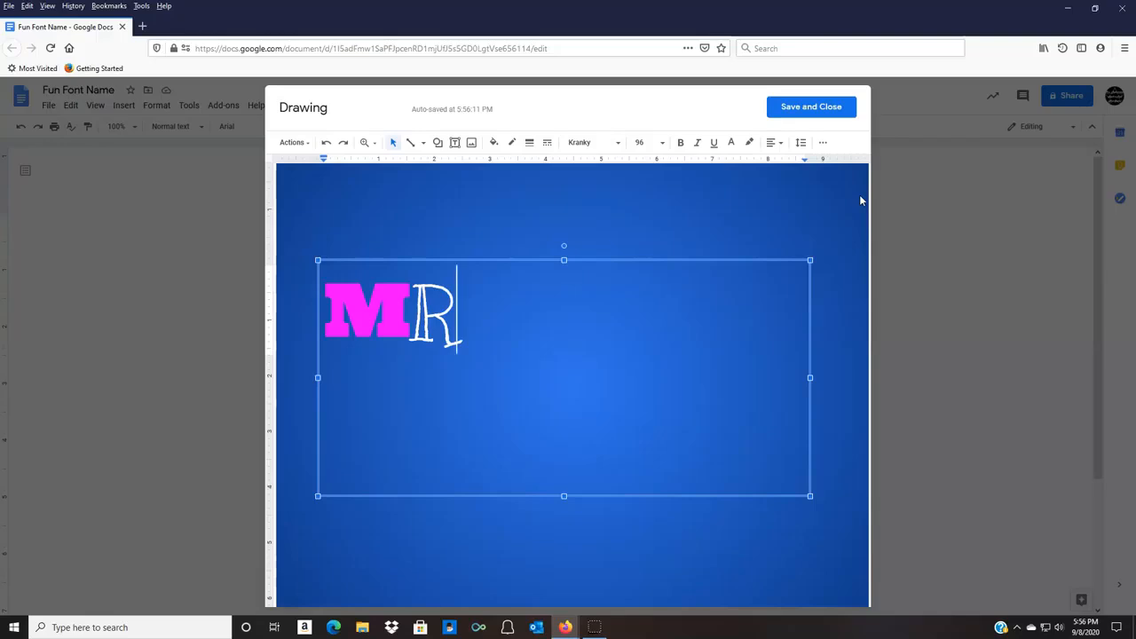
pyautogui.press('BackSpace')
pyautogui.write('r')
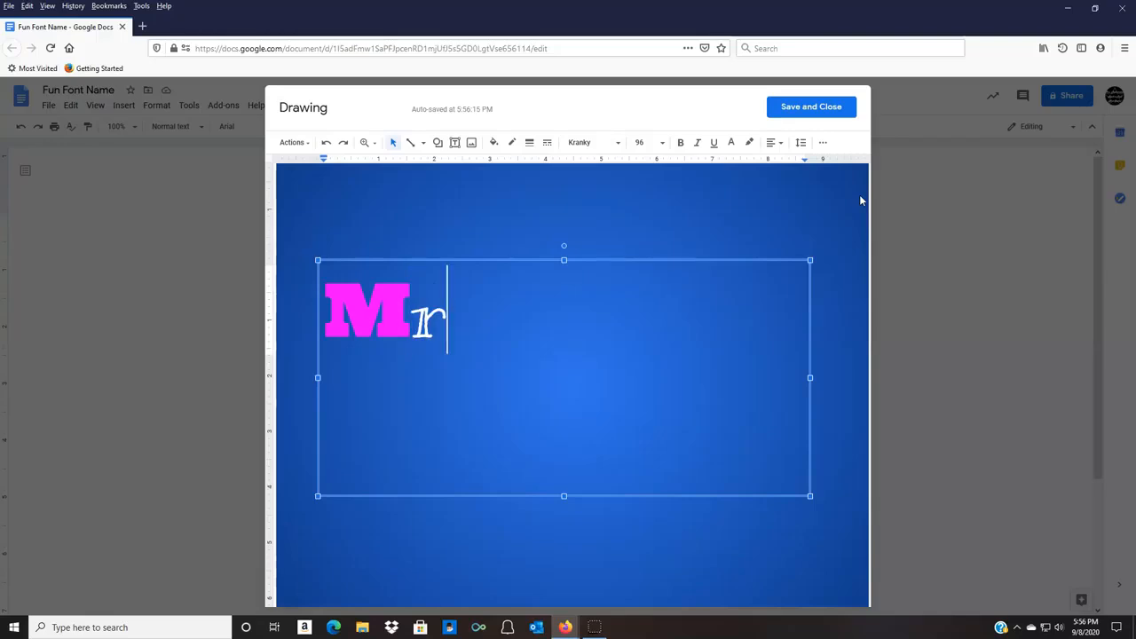
# Try to set the font for the letter after the r to Bungee Shade.
pyautogui.click(618, 142)
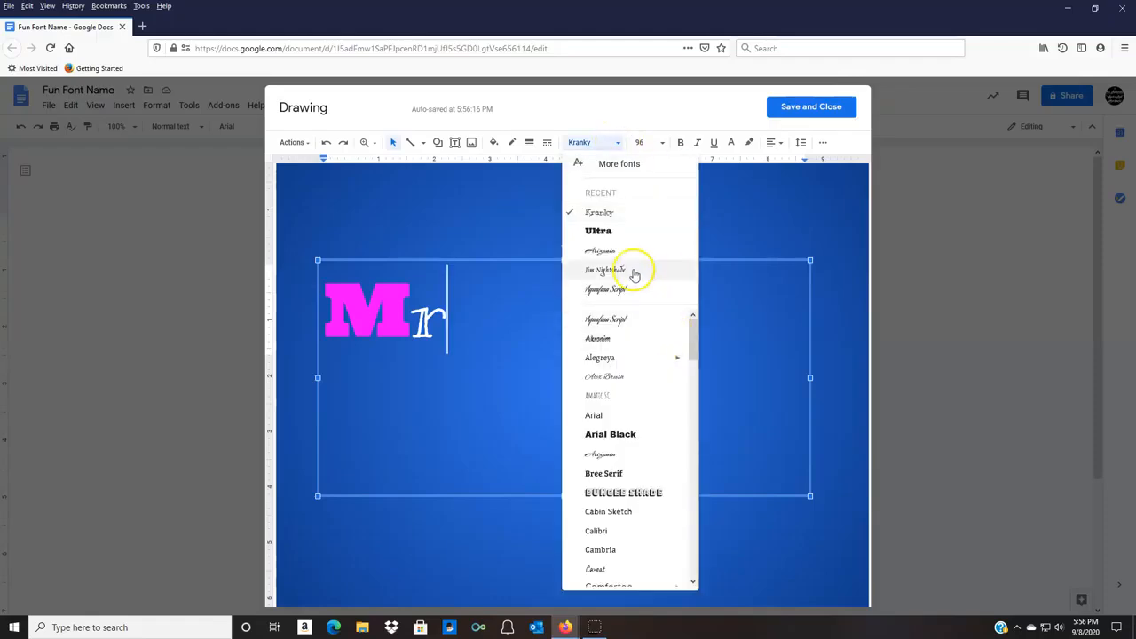
pyautogui.moveTo(692, 332); pyautogui.dragTo(692, 355)
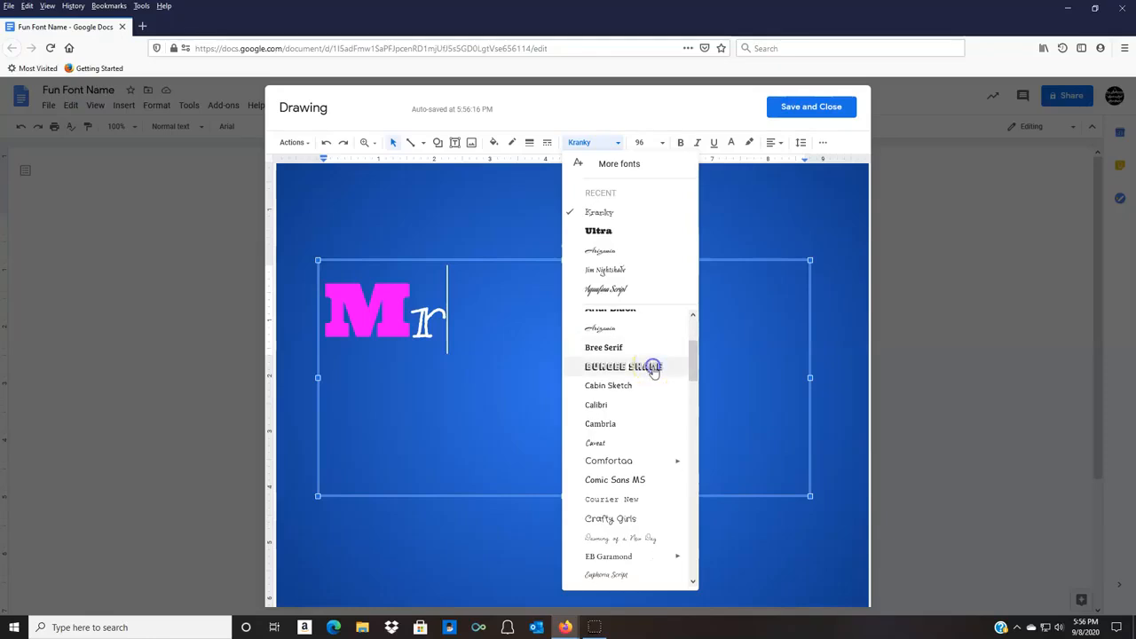
pyautogui.click(655, 365)
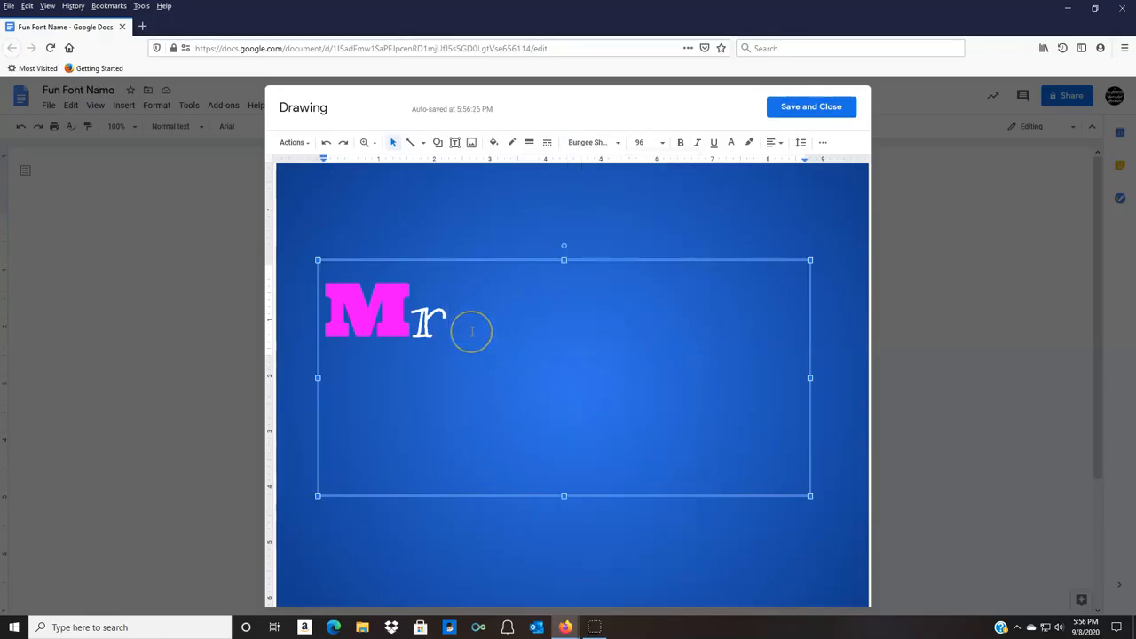
pyautogui.click(615, 143)
pyautogui.click(505, 213)
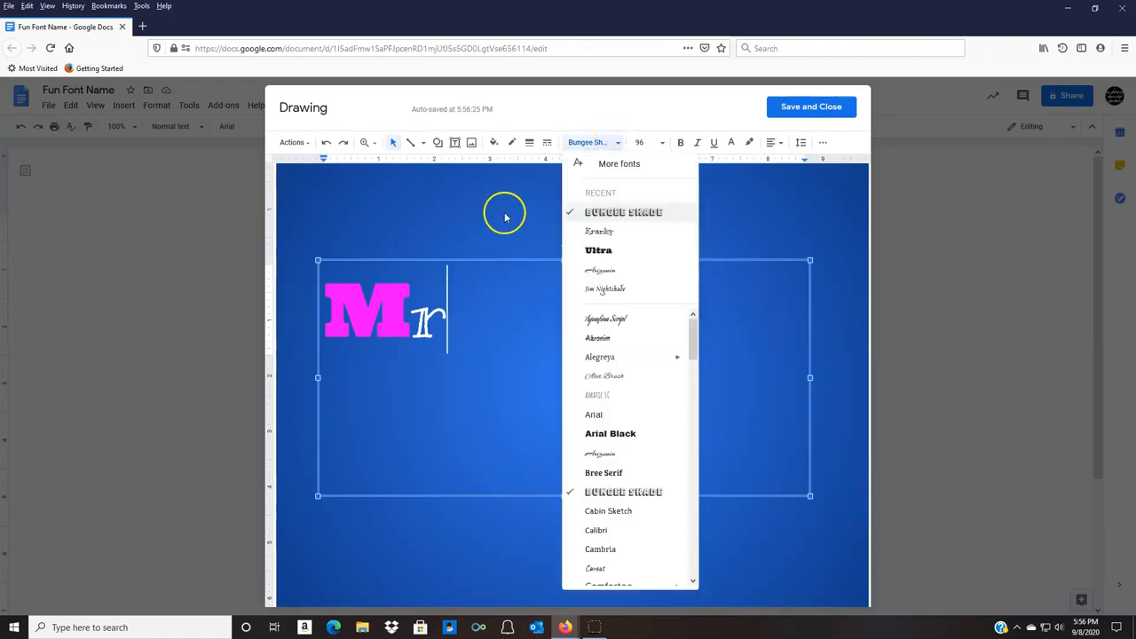
pyautogui.click(467, 299)
pyautogui.click(450, 320)
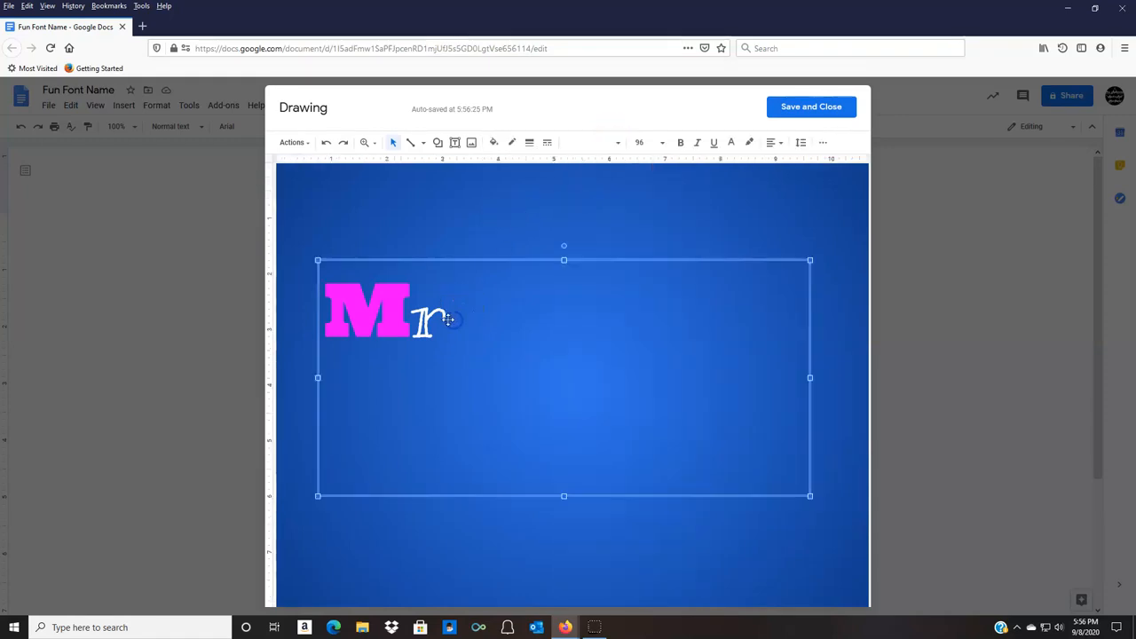
pyautogui.click(447, 322)
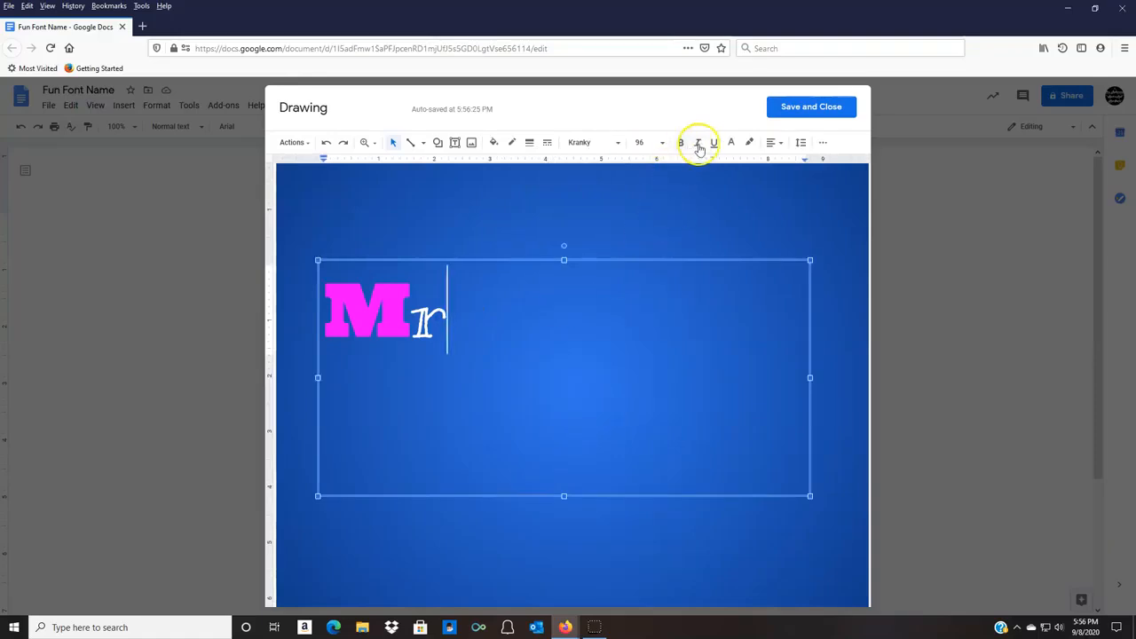
# Set the text color to green and add a capital S after the r.
pyautogui.click(732, 142)
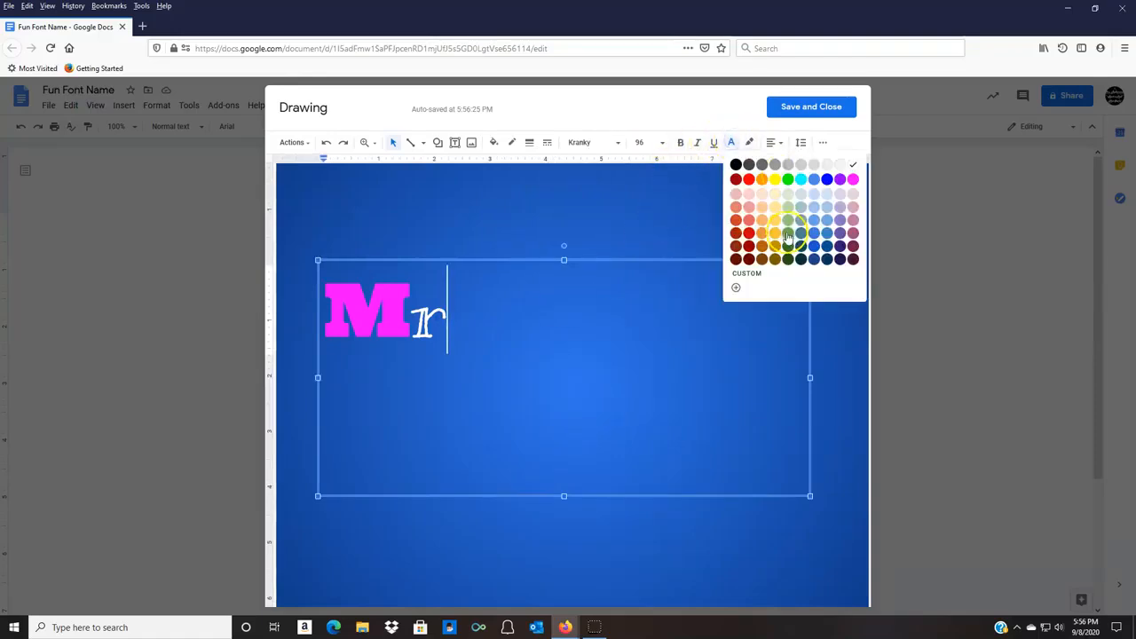
pyautogui.click(789, 180)
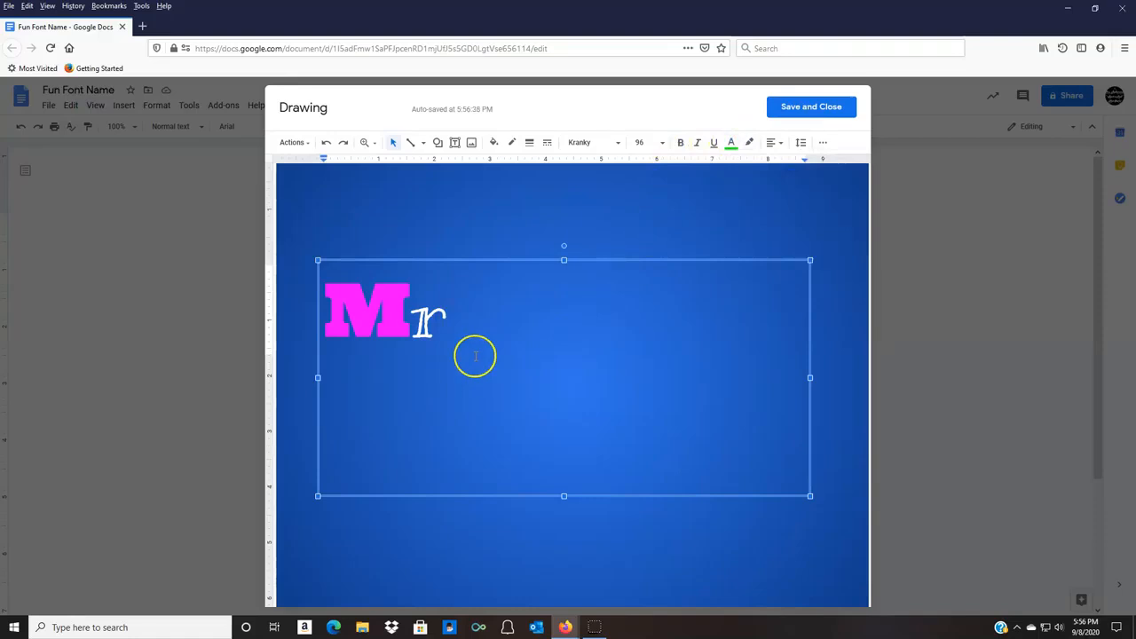
pyautogui.write('S')
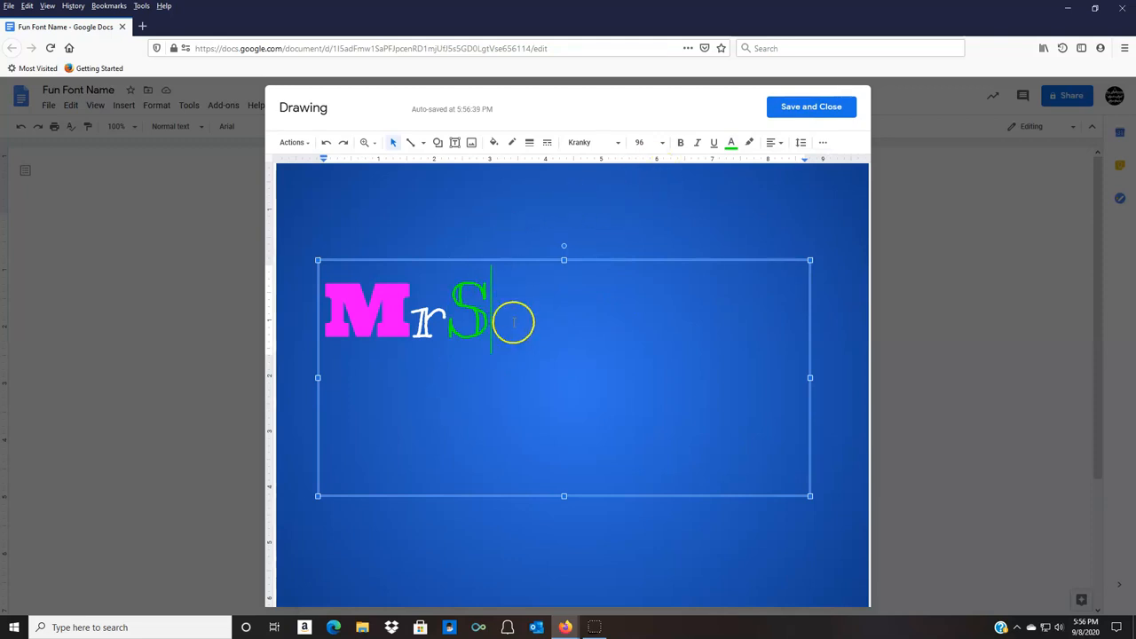
# Add a period after the S in the Monoton font, colored yellow.
pyautogui.click(616, 143)
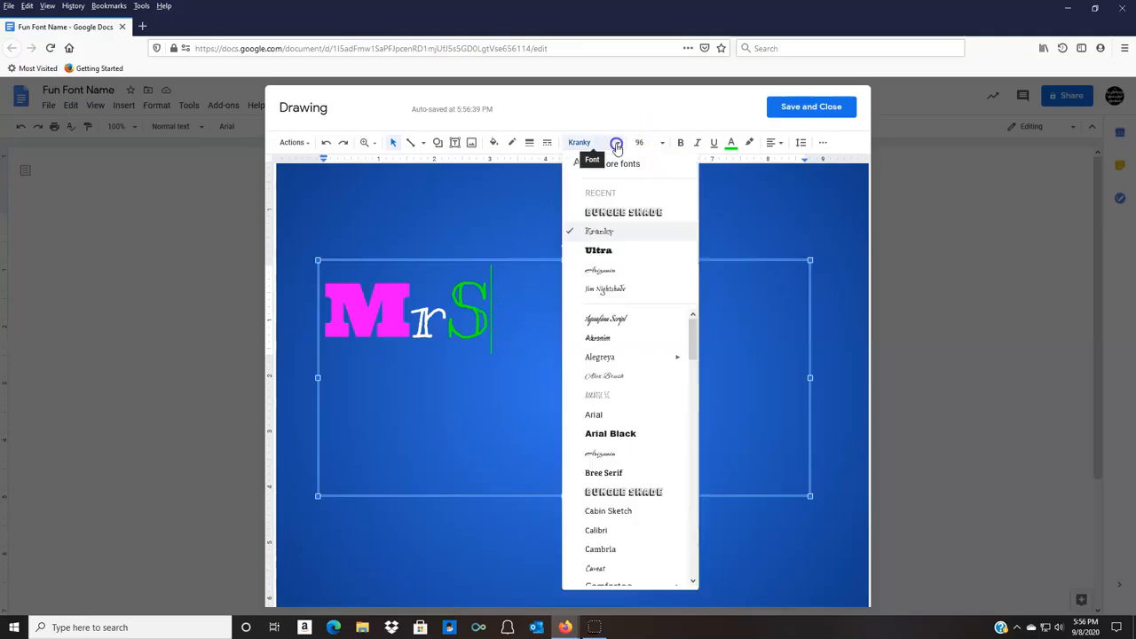
pyautogui.click(650, 214)
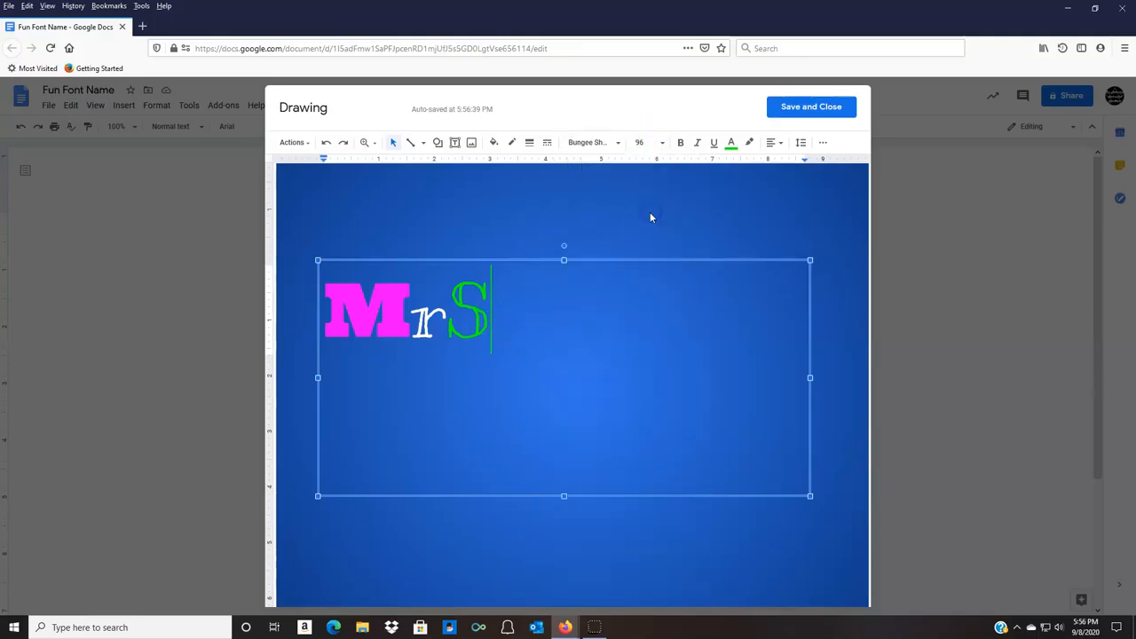
pyautogui.click(622, 143)
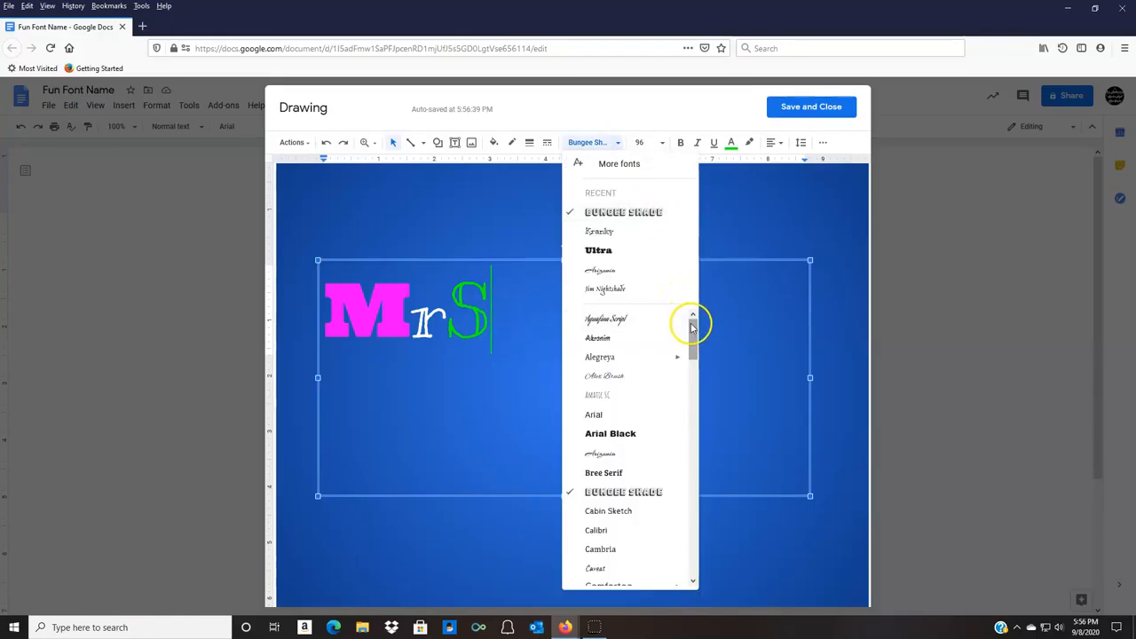
pyautogui.moveTo(692, 324); pyautogui.dragTo(700, 392)
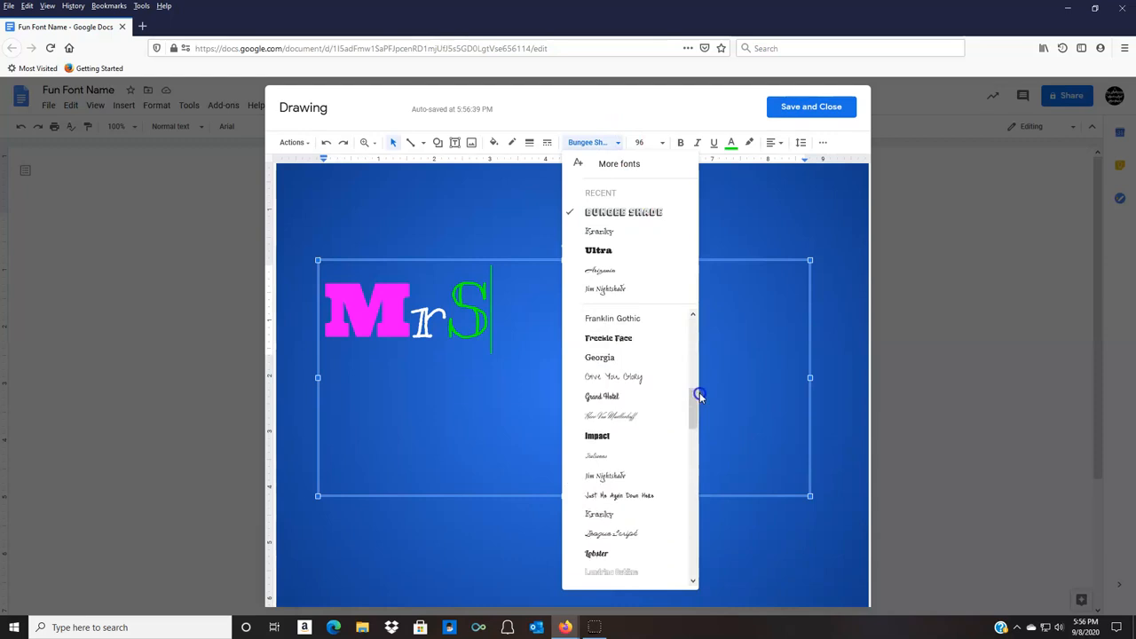
pyautogui.scroll(-3, 690, 419)
pyautogui.moveTo(635, 502)
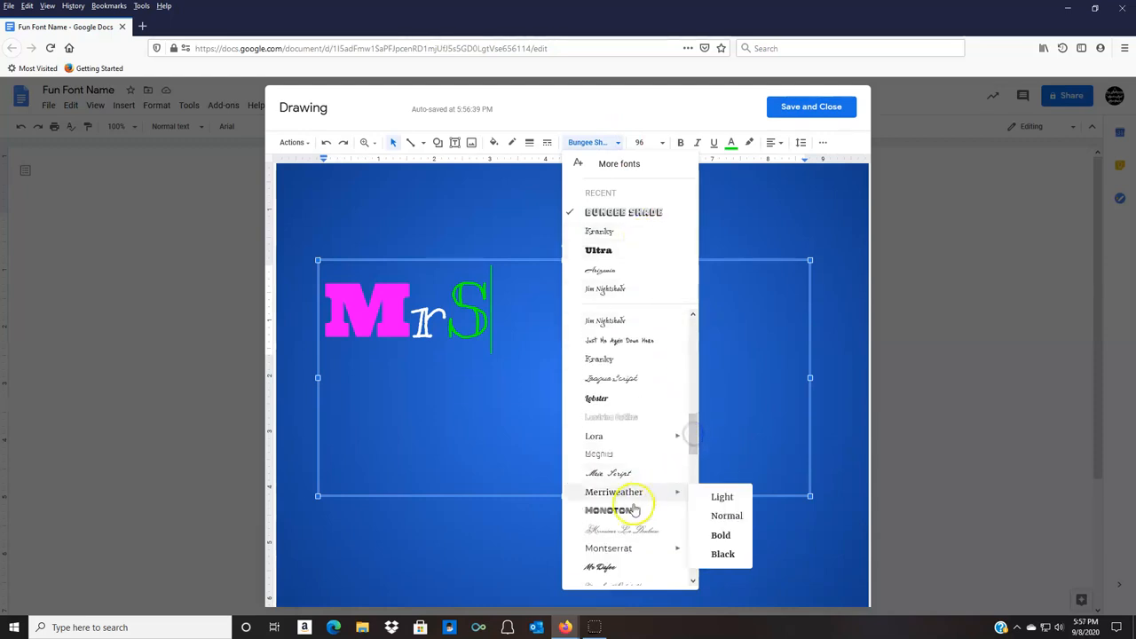
pyautogui.click(621, 509)
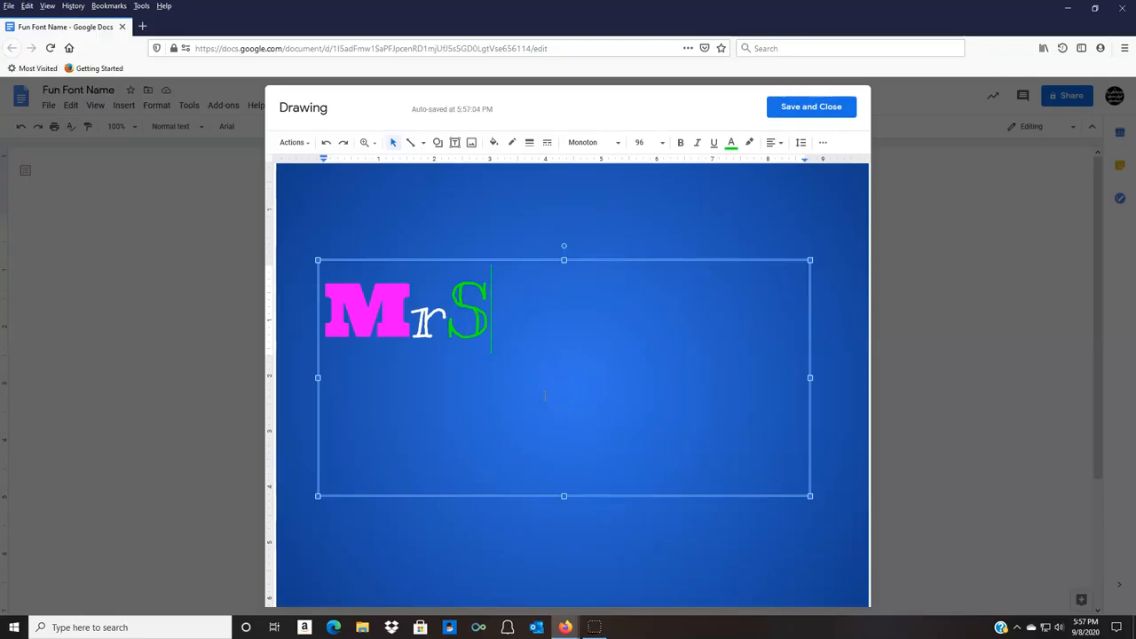
pyautogui.write("'")
pyautogui.press('BackSpace')
pyautogui.click(731, 144)
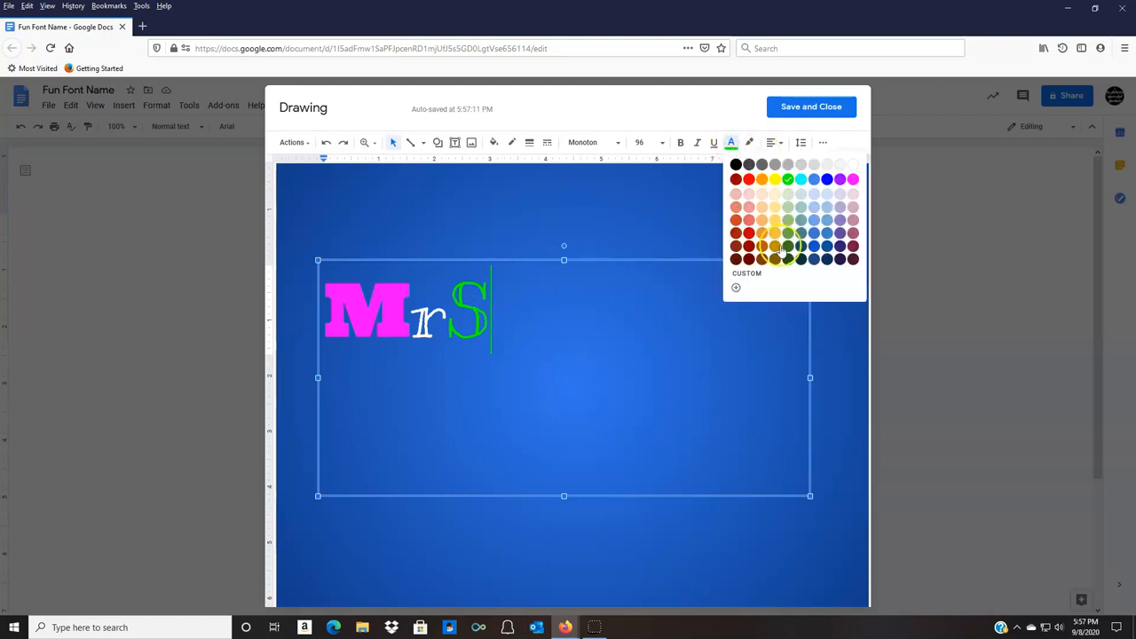
pyautogui.click(775, 180)
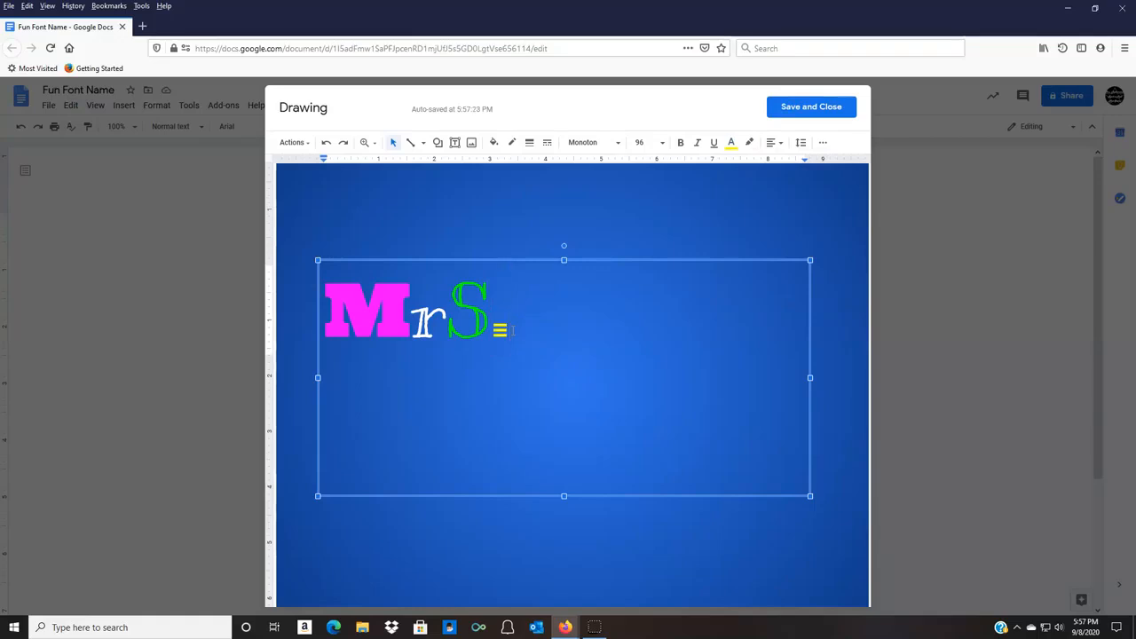
# Enter the last name on a new line below the title, keeping the yellow Monoton font.
pyautogui.press('Return')
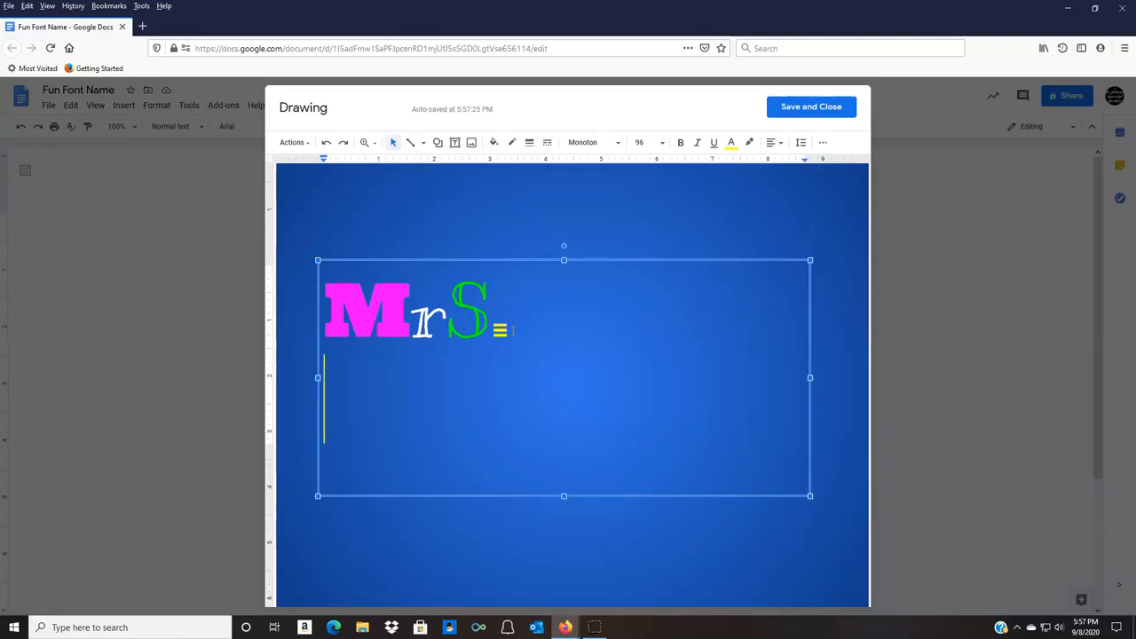
pyautogui.write('ROH')
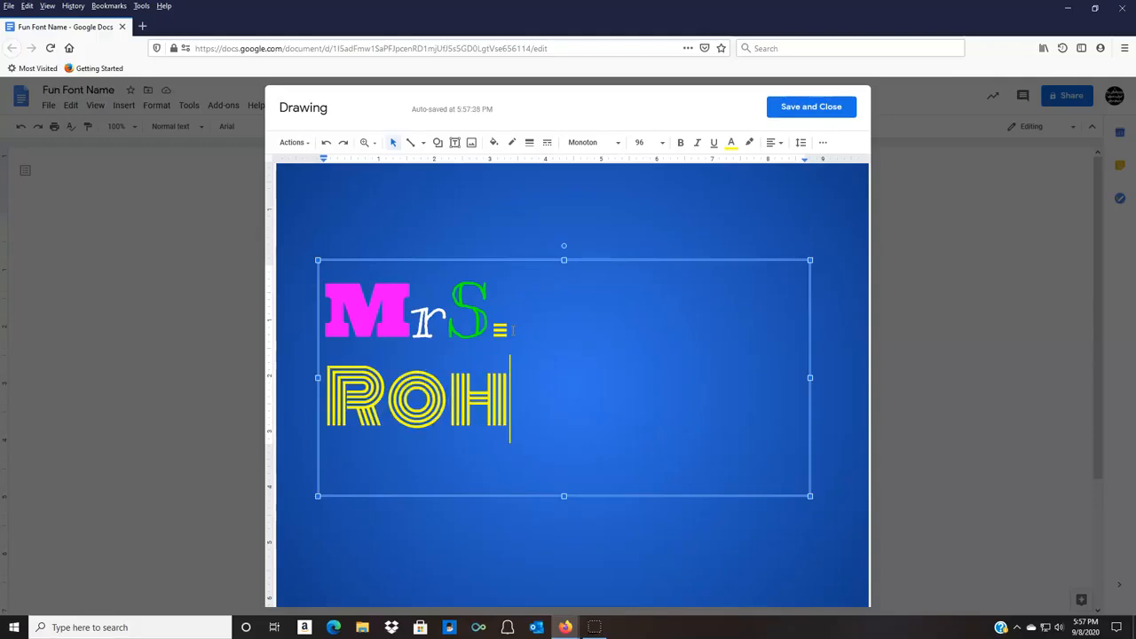
pyautogui.press('BackSpace')
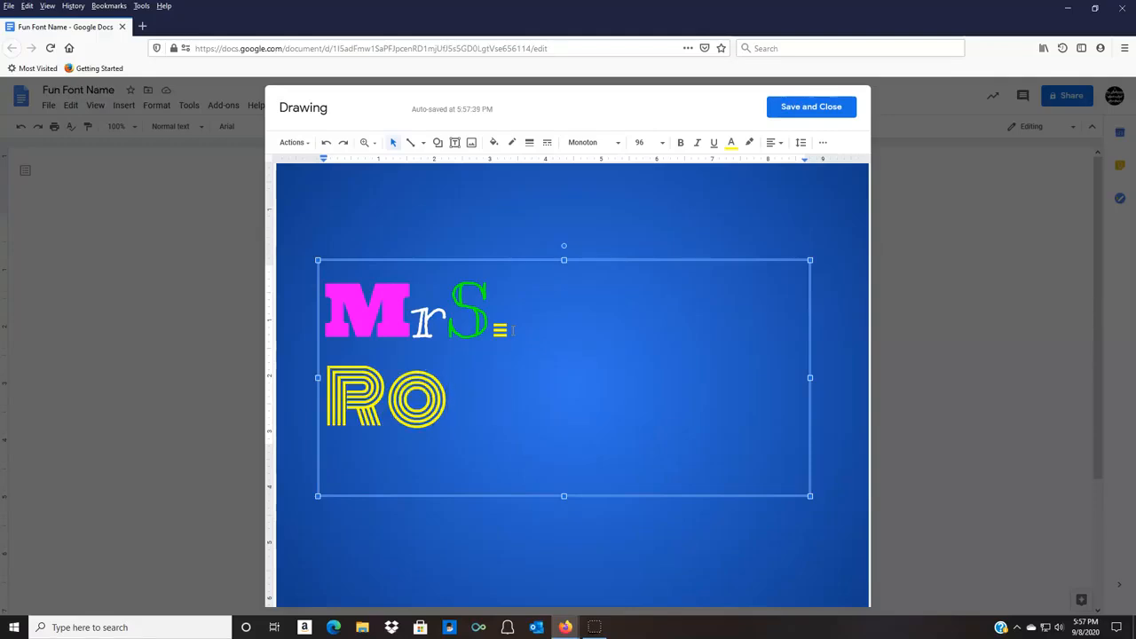
pyautogui.press('BackSpace')
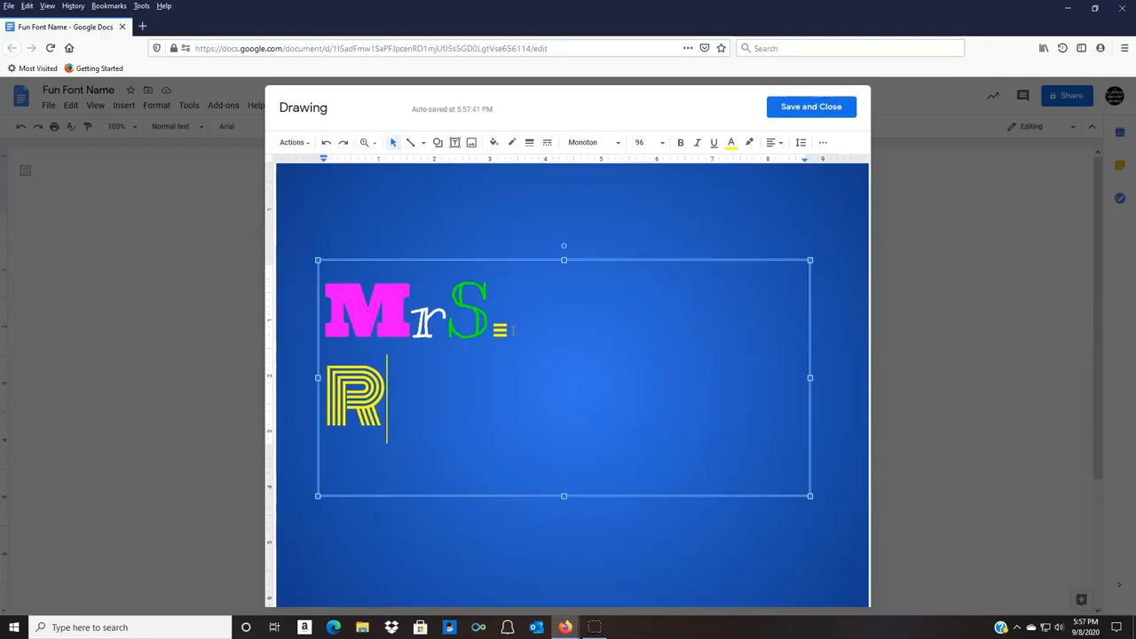
pyautogui.write('OTHERMEL')
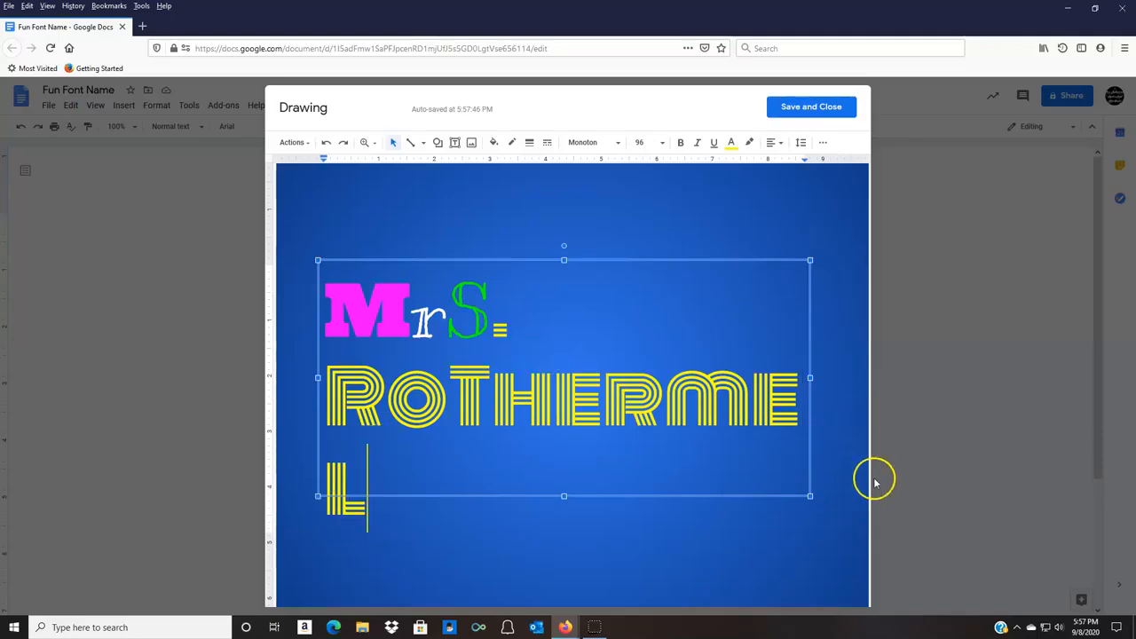
# Enlarge the text box so the last name fits on one line, and set its first letter to the Arizonia font.
pyautogui.moveTo(809, 496); pyautogui.dragTo(848, 538)
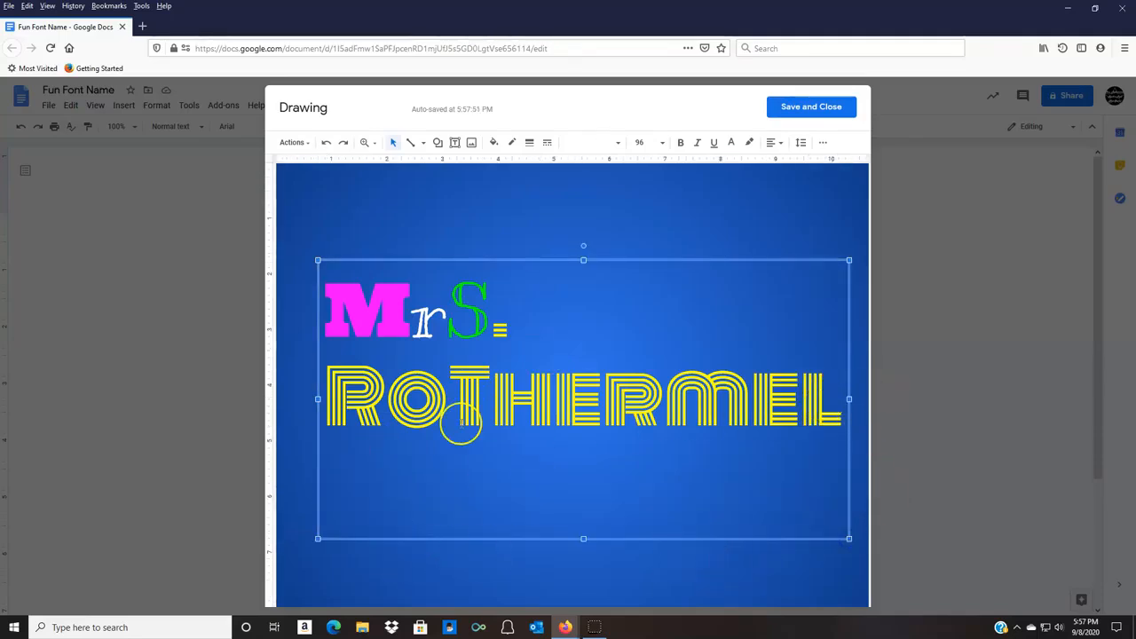
pyautogui.click(387, 385)
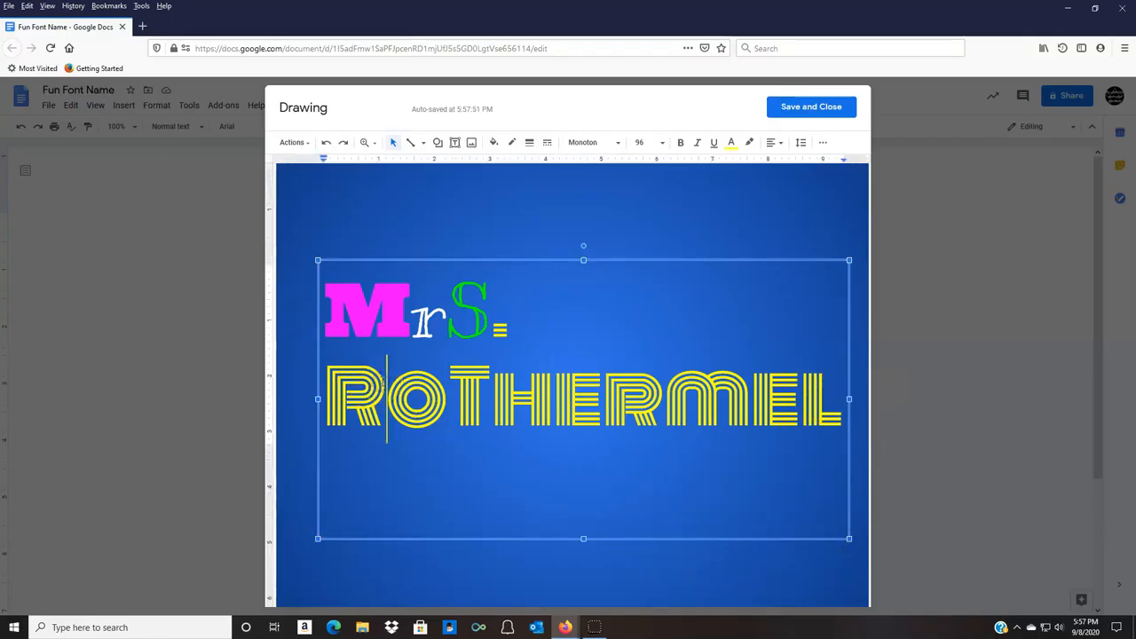
pyautogui.moveTo(387, 384); pyautogui.dragTo(334, 388)
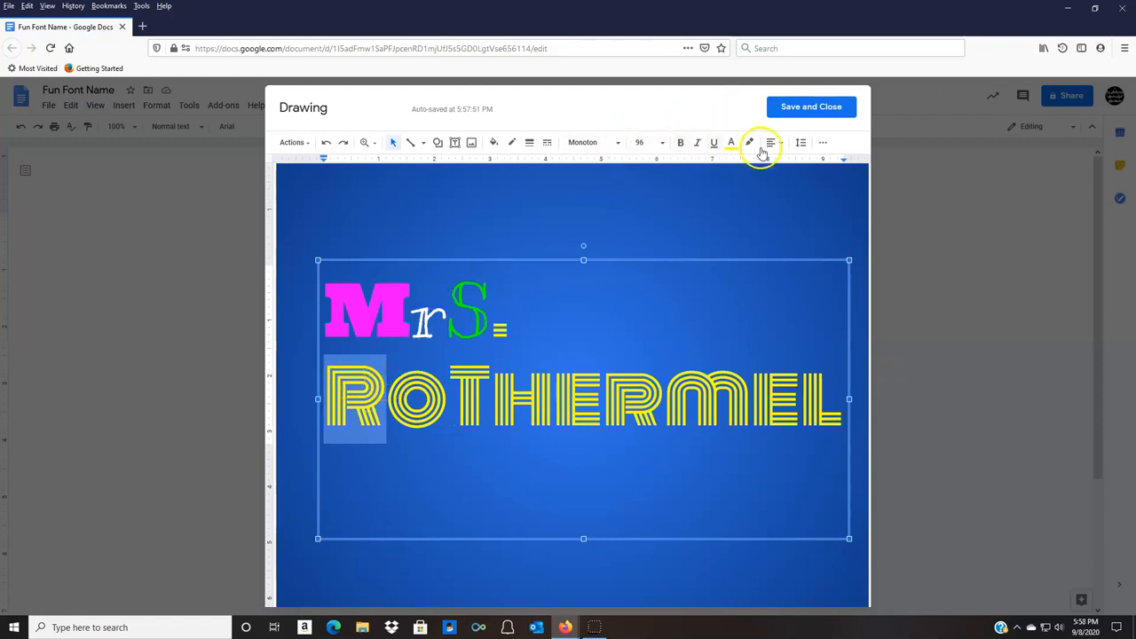
pyautogui.click(614, 144)
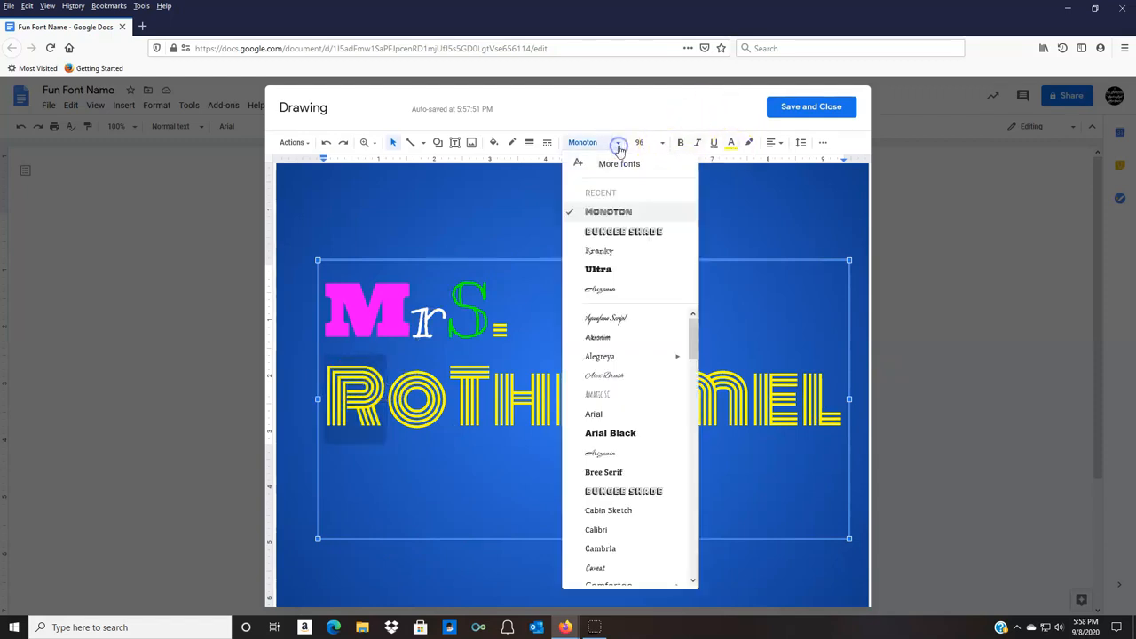
pyautogui.click(624, 457)
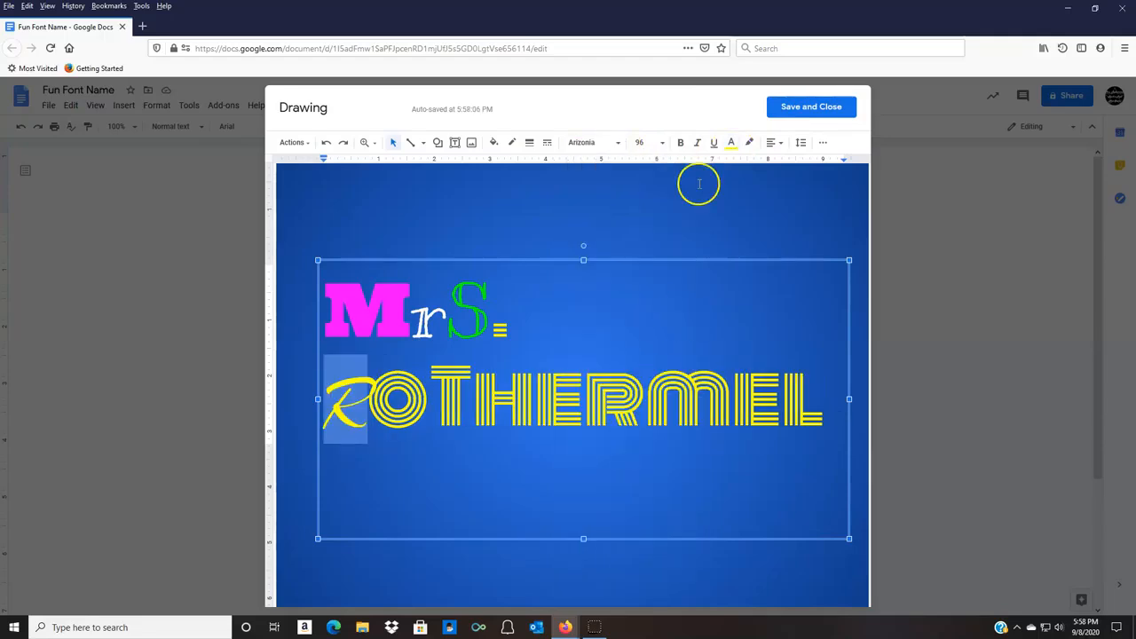
# Color the last name's first letter cyan, and extend the text box outward from its lower-left corner.
pyautogui.click(731, 142)
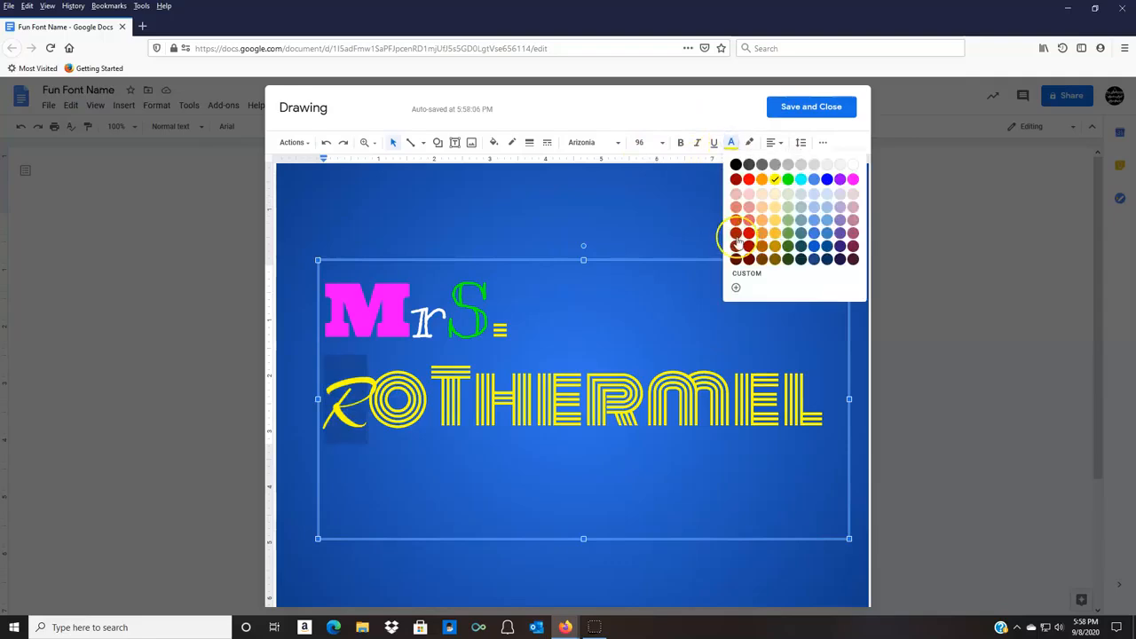
pyautogui.click(750, 180)
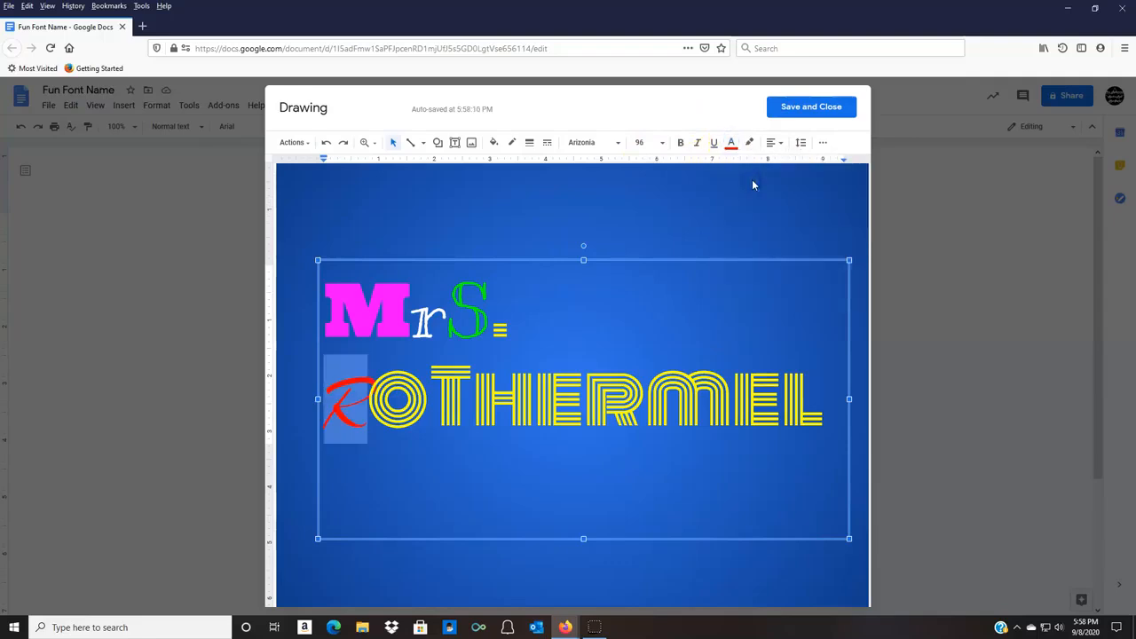
pyautogui.click(737, 146)
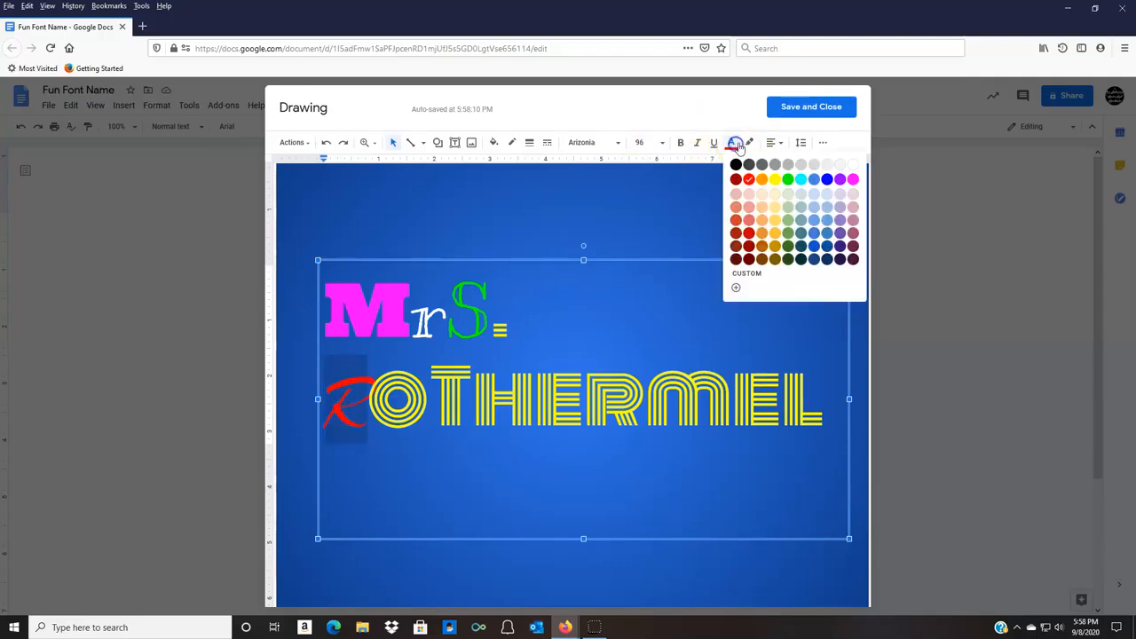
pyautogui.click(801, 181)
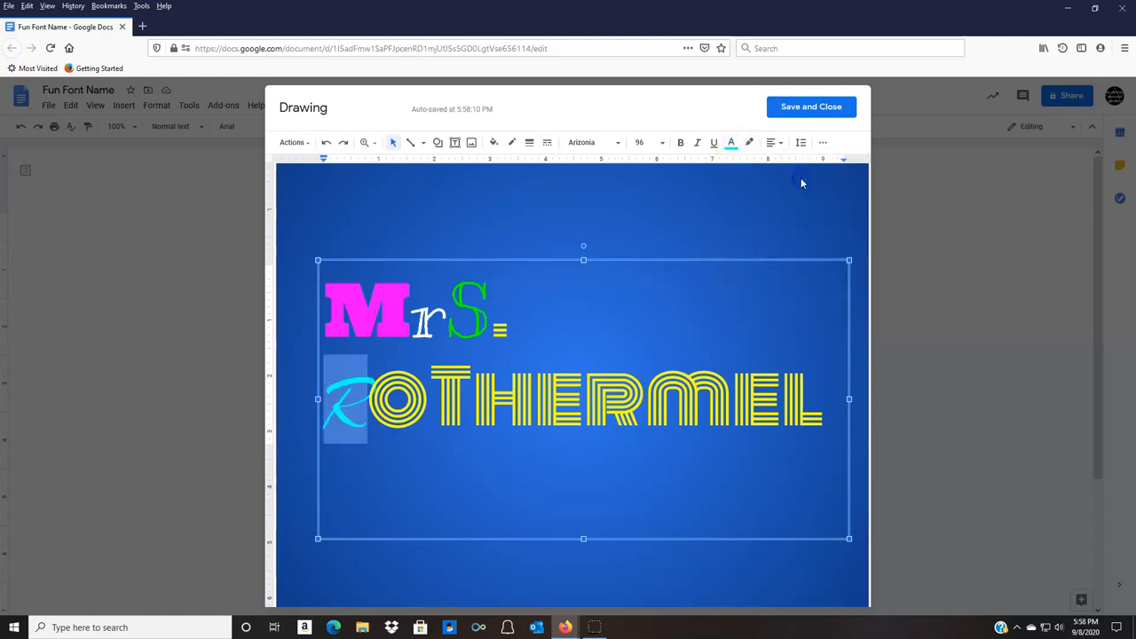
pyautogui.click(430, 398)
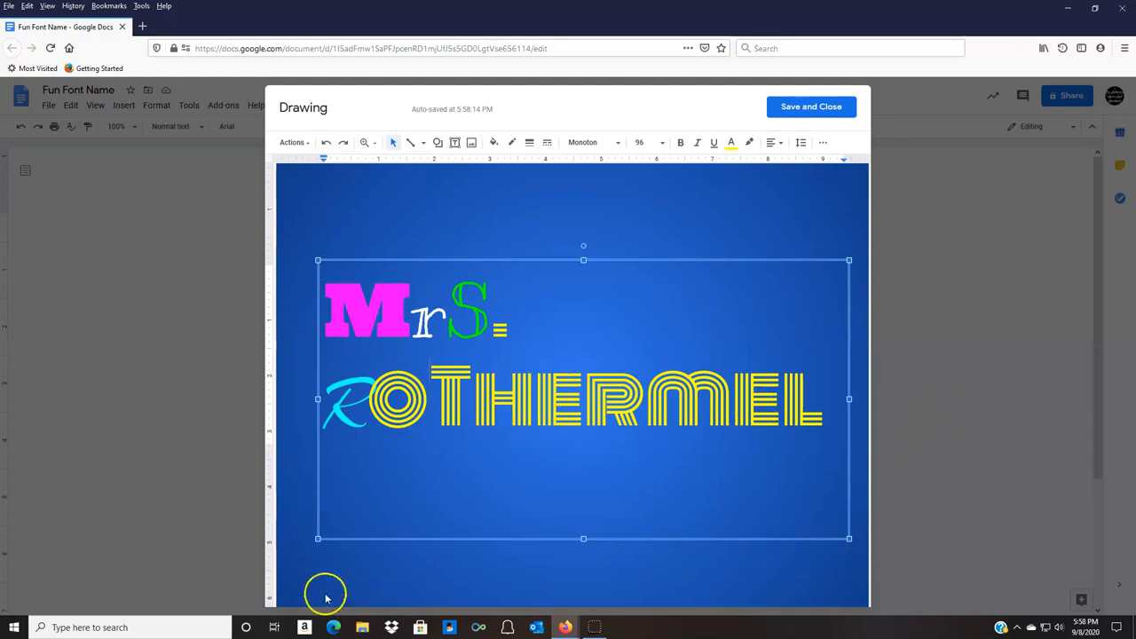
pyautogui.moveTo(316, 538); pyautogui.dragTo(293, 569)
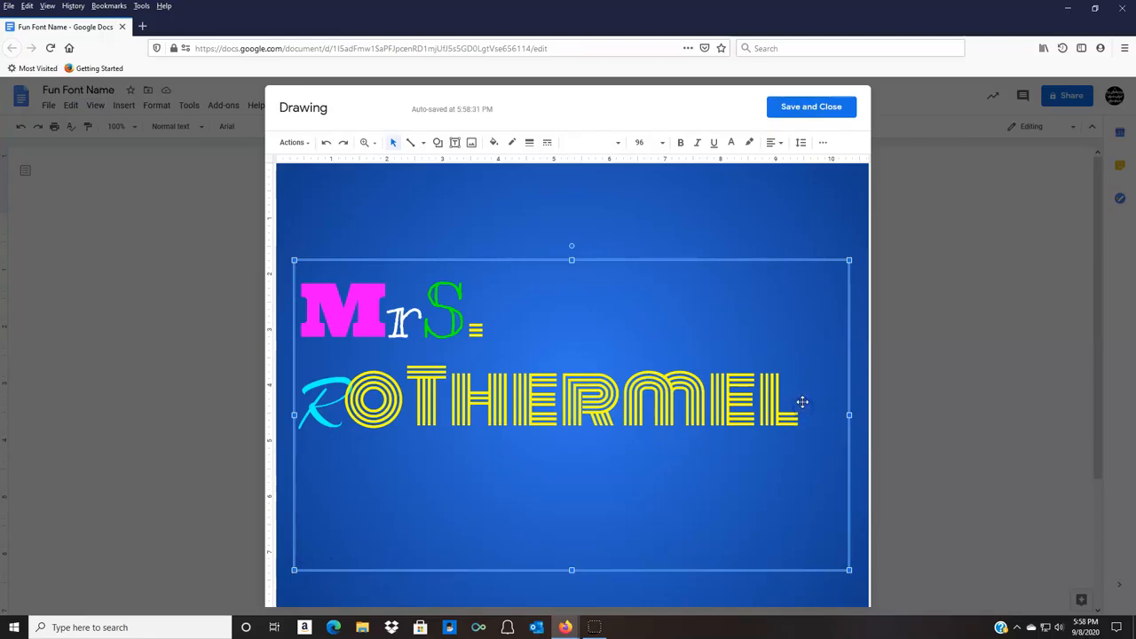
# Try to enlarge all the text to size 120 and expand the text box from its upper-left corner.
pyautogui.moveTo(306, 305); pyautogui.dragTo(825, 397)
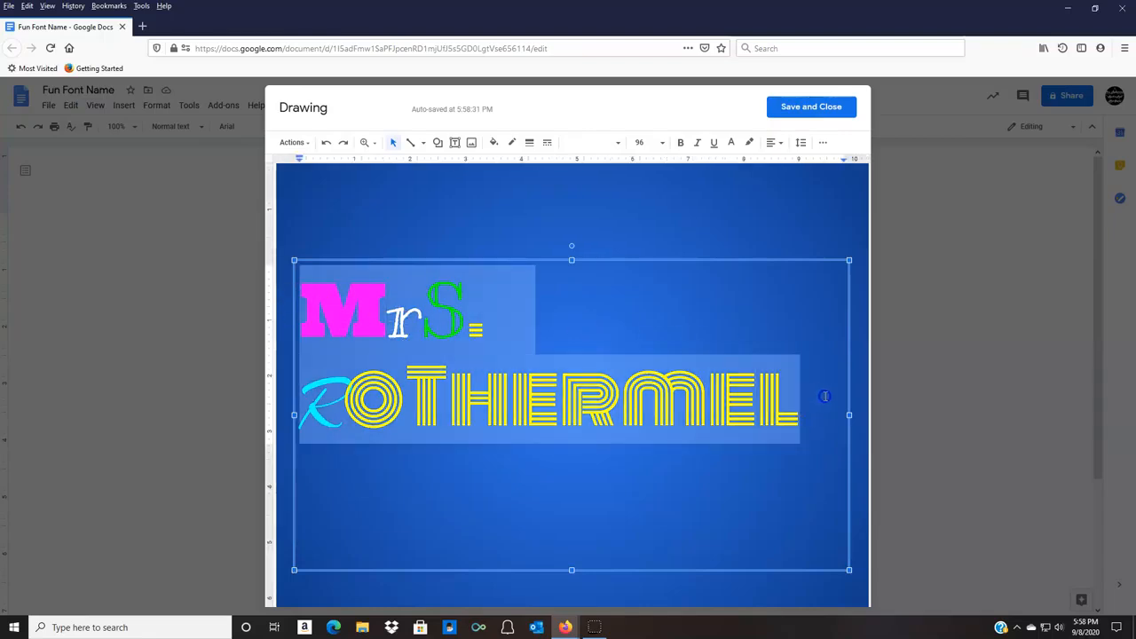
pyautogui.click(645, 142)
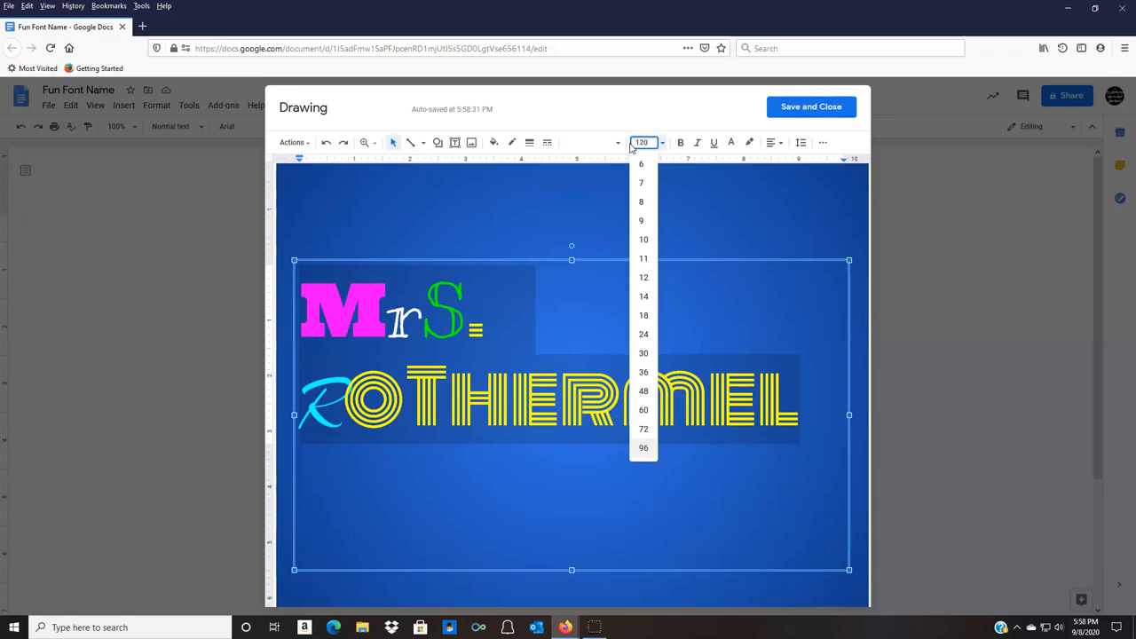
pyautogui.press('Return')
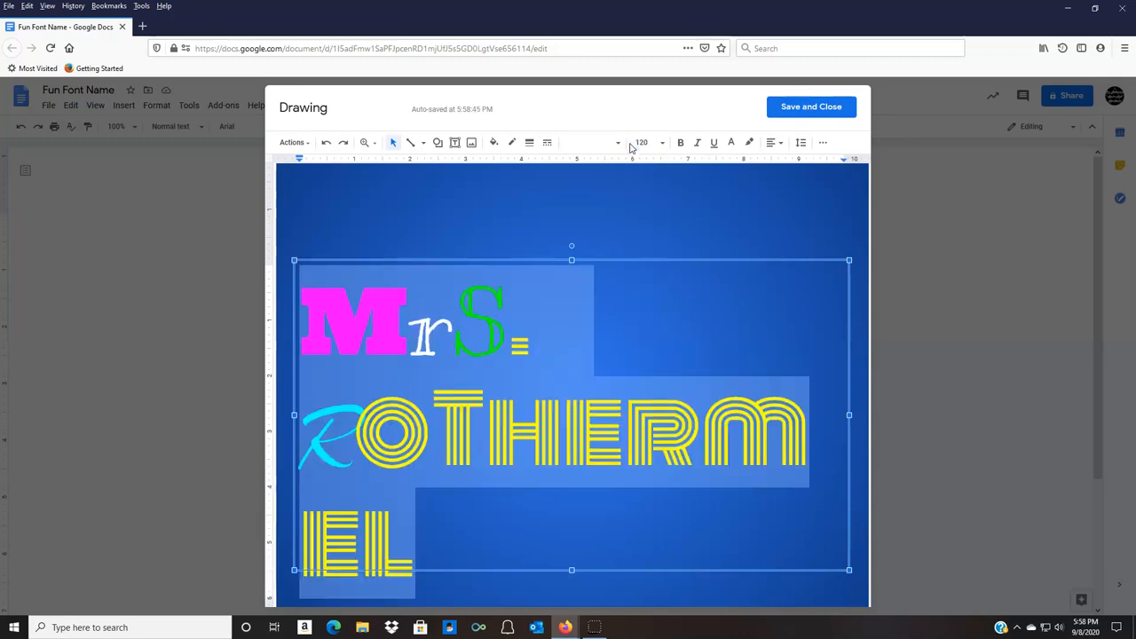
pyautogui.click(274, 237)
pyautogui.moveTo(274, 236); pyautogui.dragTo(275, 235)
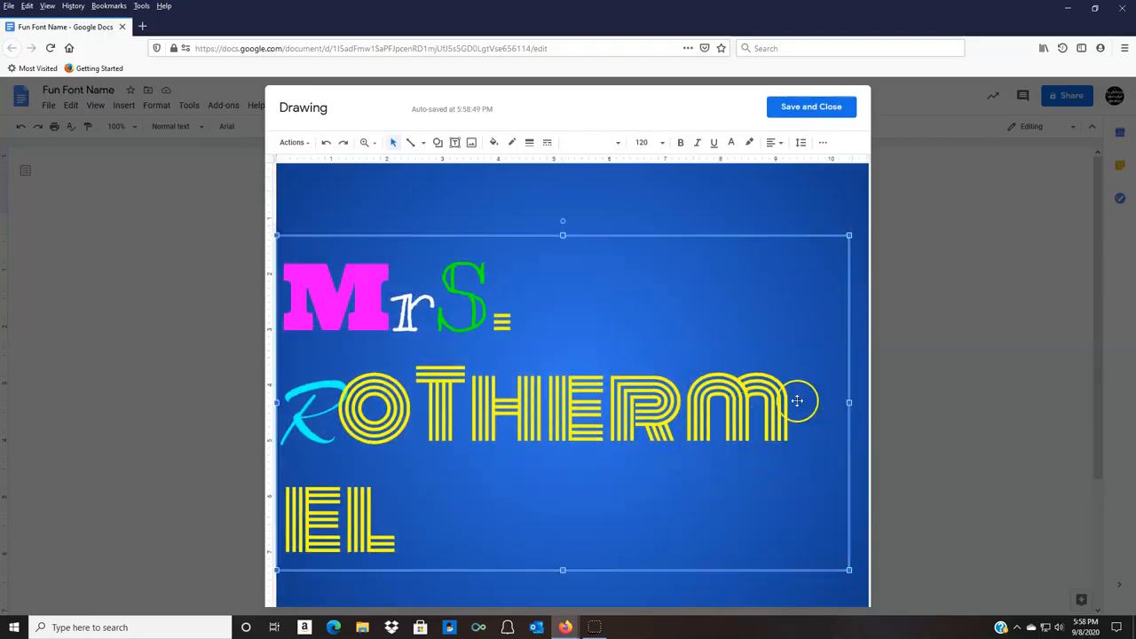
# Undo the text box enlargement and the font size change.
pyautogui.click(399, 528)
pyautogui.moveTo(400, 527); pyautogui.dragTo(287, 297)
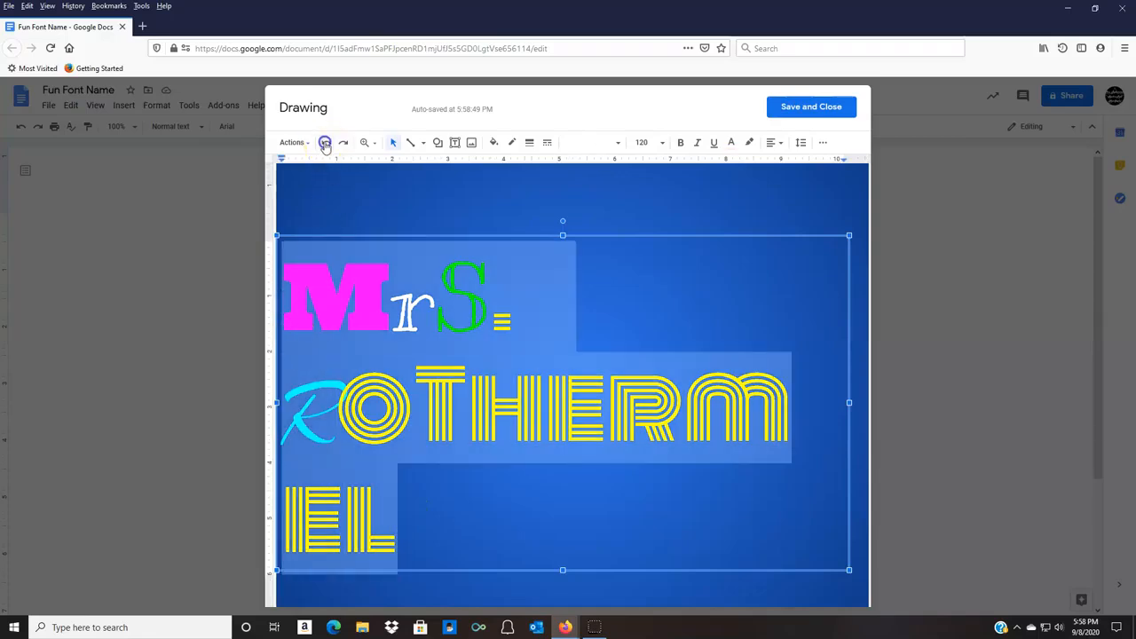
pyautogui.click(325, 143)
pyautogui.click(325, 144)
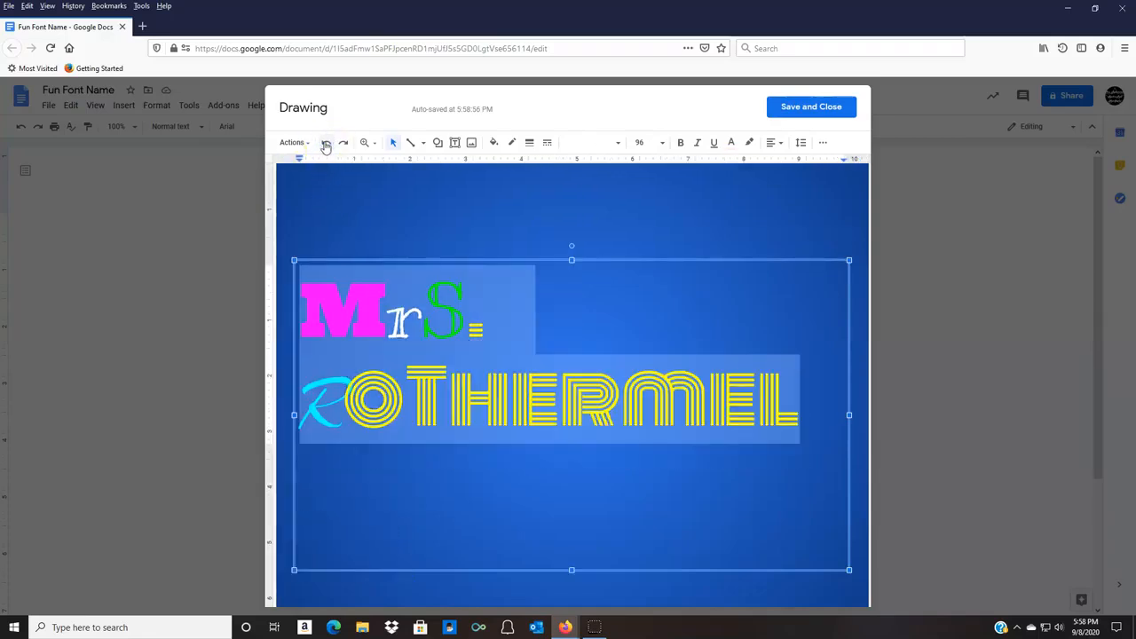
# Move the text box slightly right and up on the background, and save the finished drawing into the document.
pyautogui.click(578, 263)
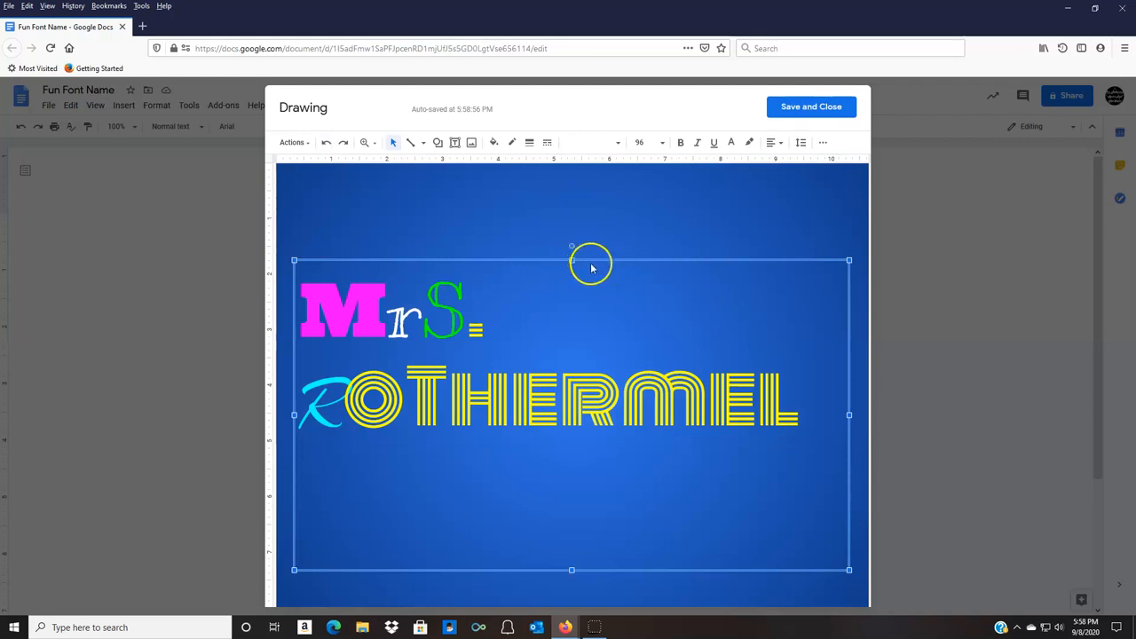
pyautogui.moveTo(496, 260); pyautogui.dragTo(520, 254)
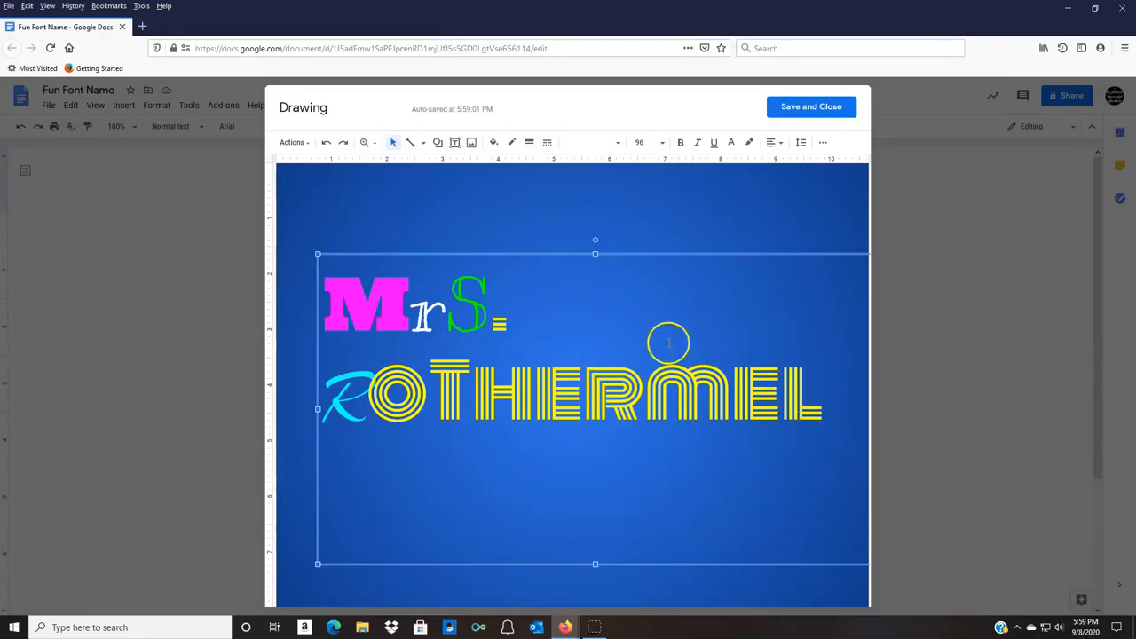
pyautogui.click(823, 108)
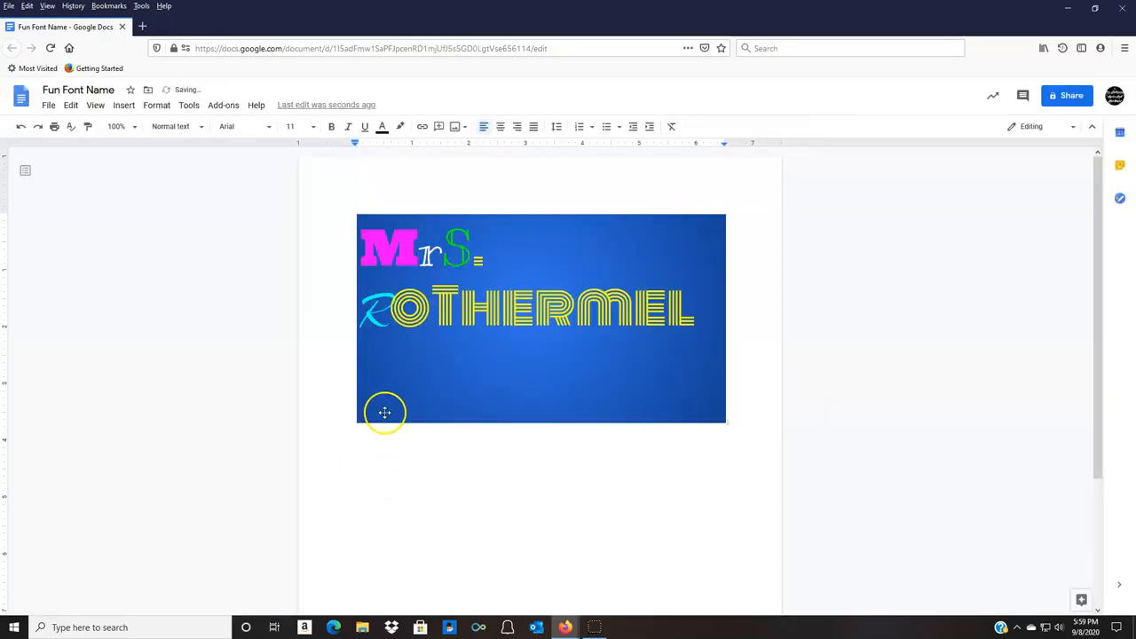
# Try enlarging the inserted drawing on the page twice from its lower-left corner, and undo both resizes.
pyautogui.click(389, 407)
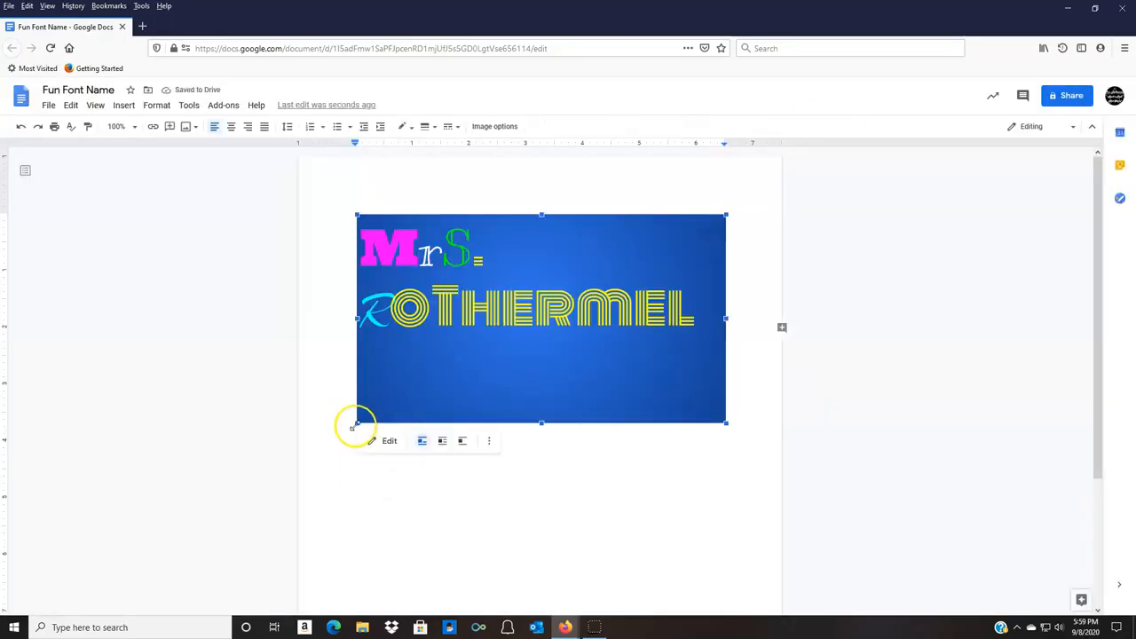
pyautogui.moveTo(353, 424); pyautogui.dragTo(343, 455)
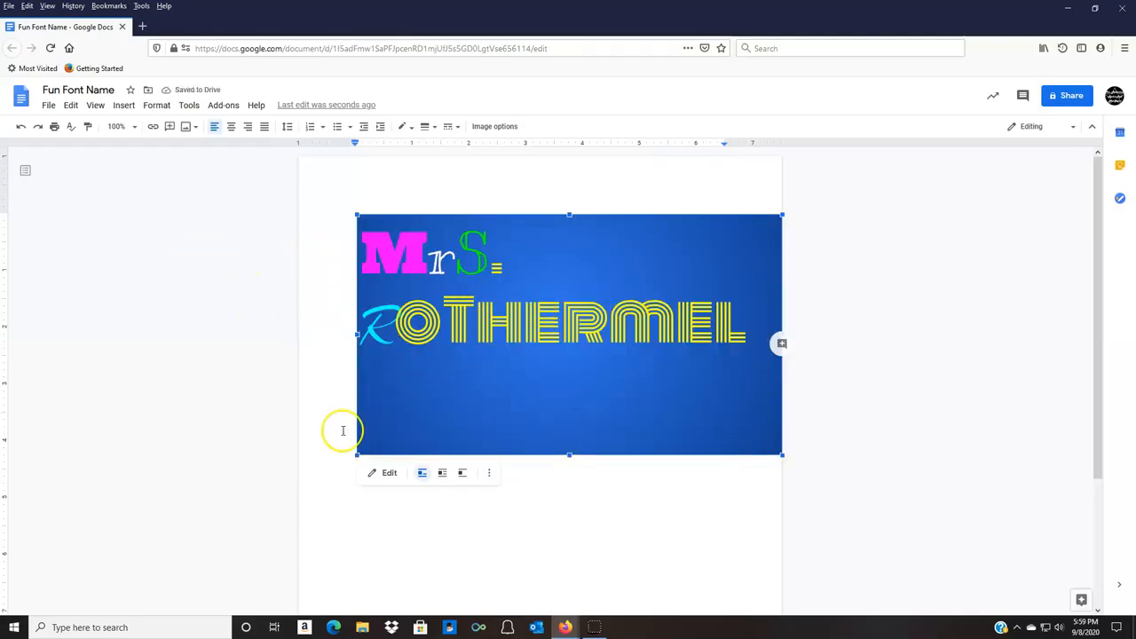
pyautogui.moveTo(353, 455); pyautogui.dragTo(306, 476)
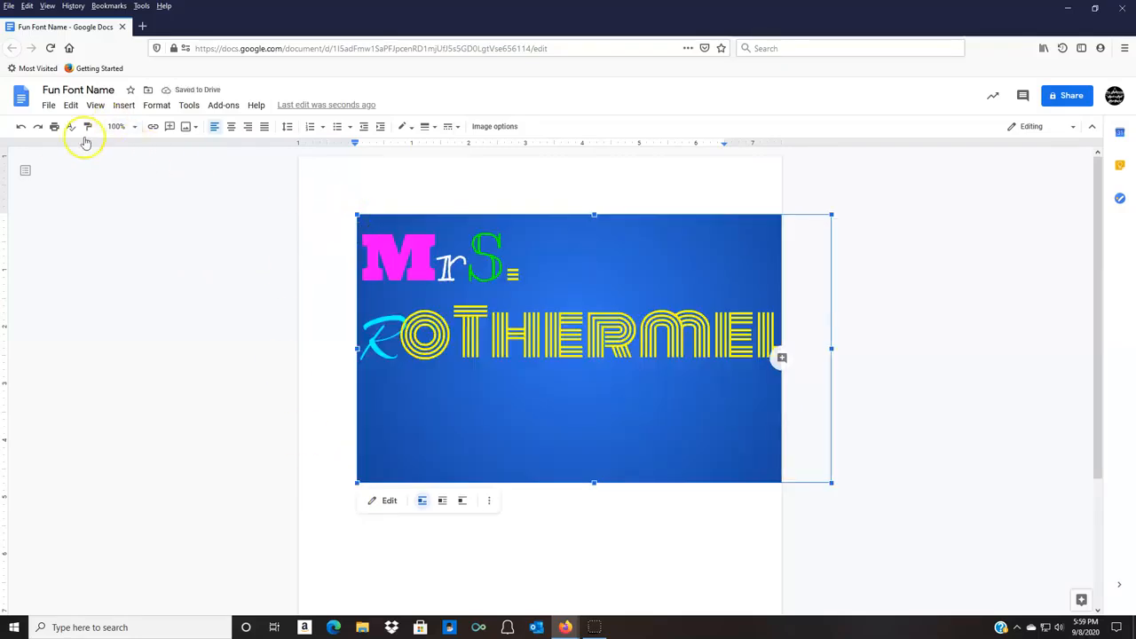
pyautogui.click(22, 129)
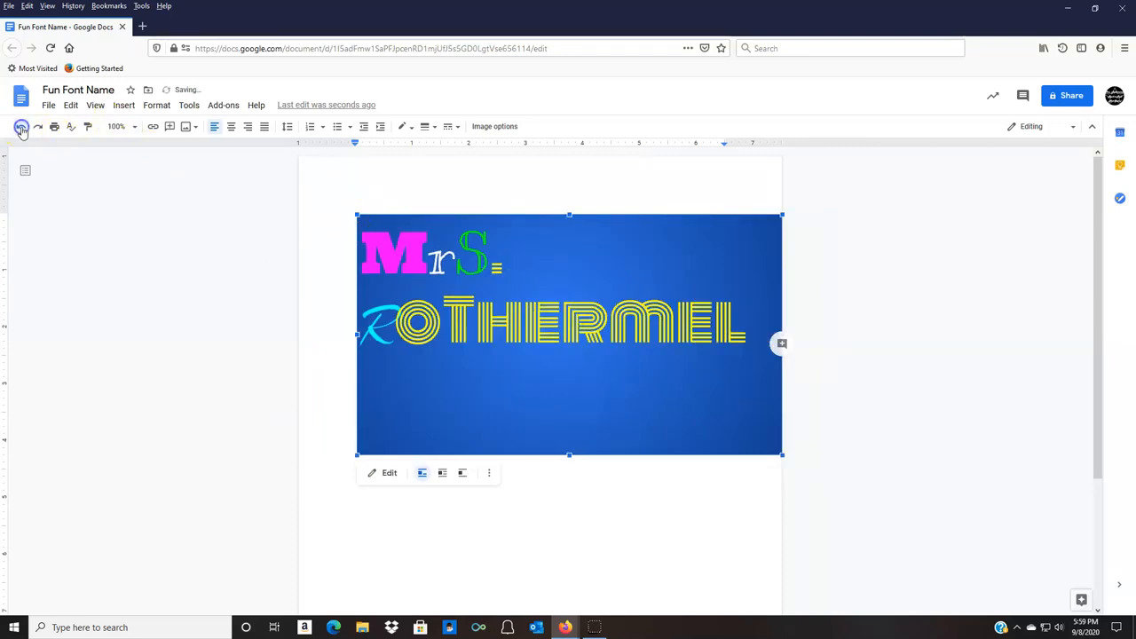
pyautogui.click(23, 129)
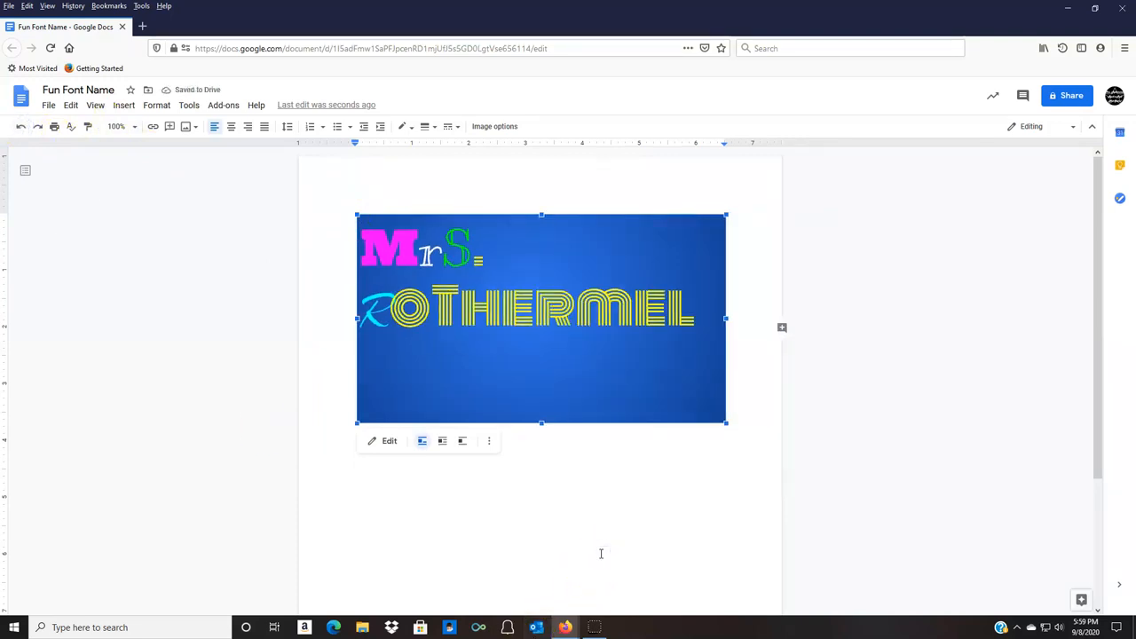
# Browse the My Drive folders available for moving the document, and close the list without moving it.
pyautogui.click(148, 90)
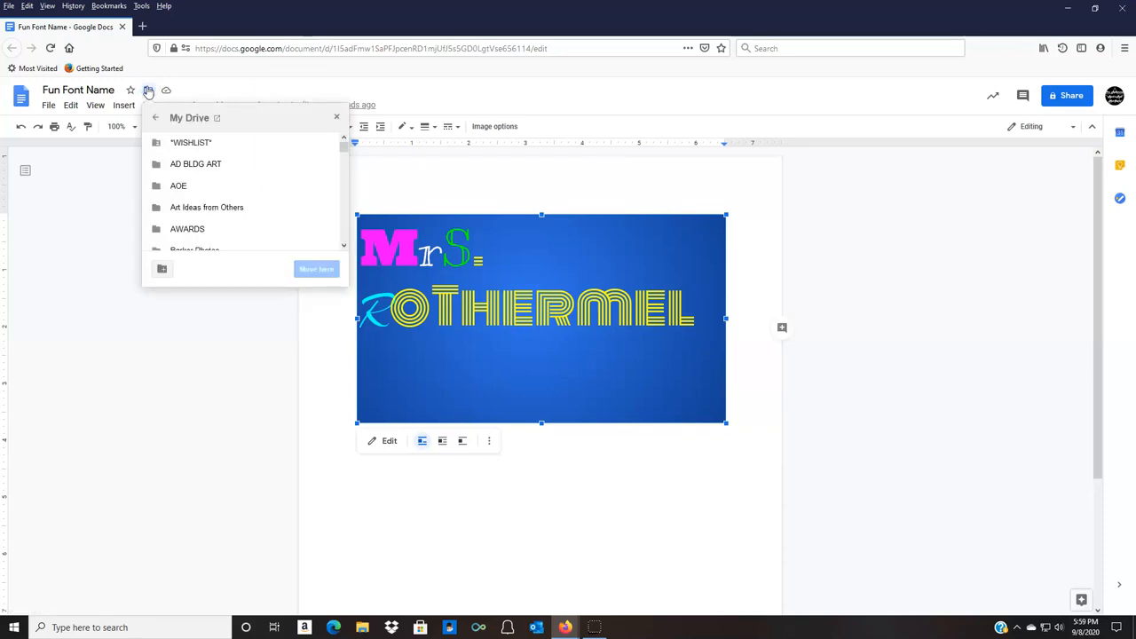
pyautogui.moveTo(345, 149); pyautogui.dragTo(346, 169)
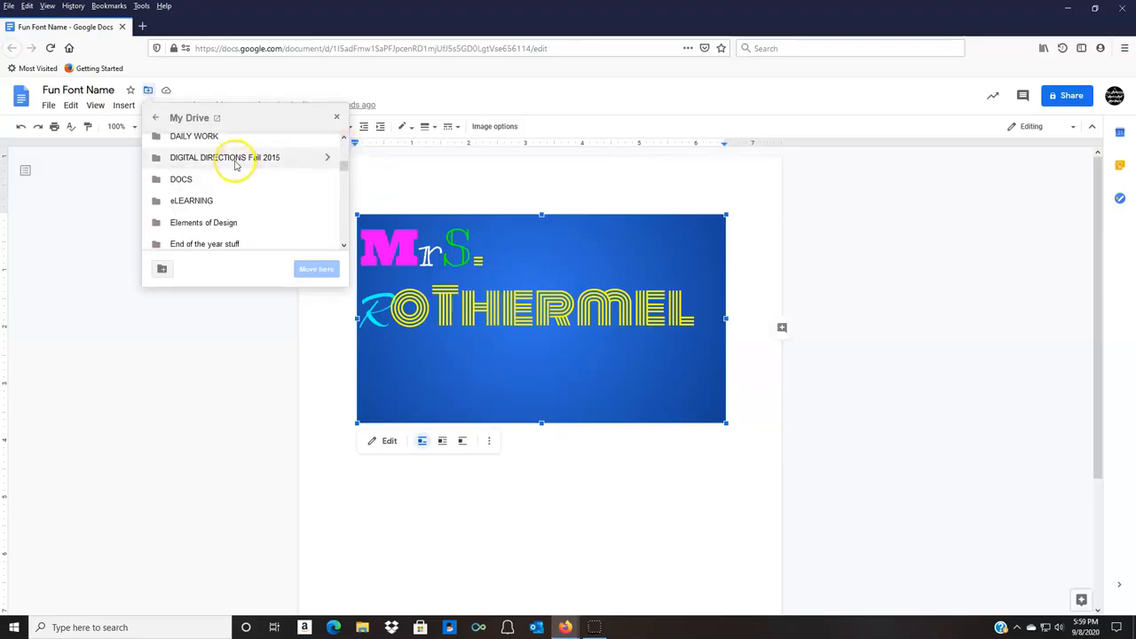
pyautogui.moveTo(342, 166); pyautogui.dragTo(345, 142)
pyautogui.click(337, 116)
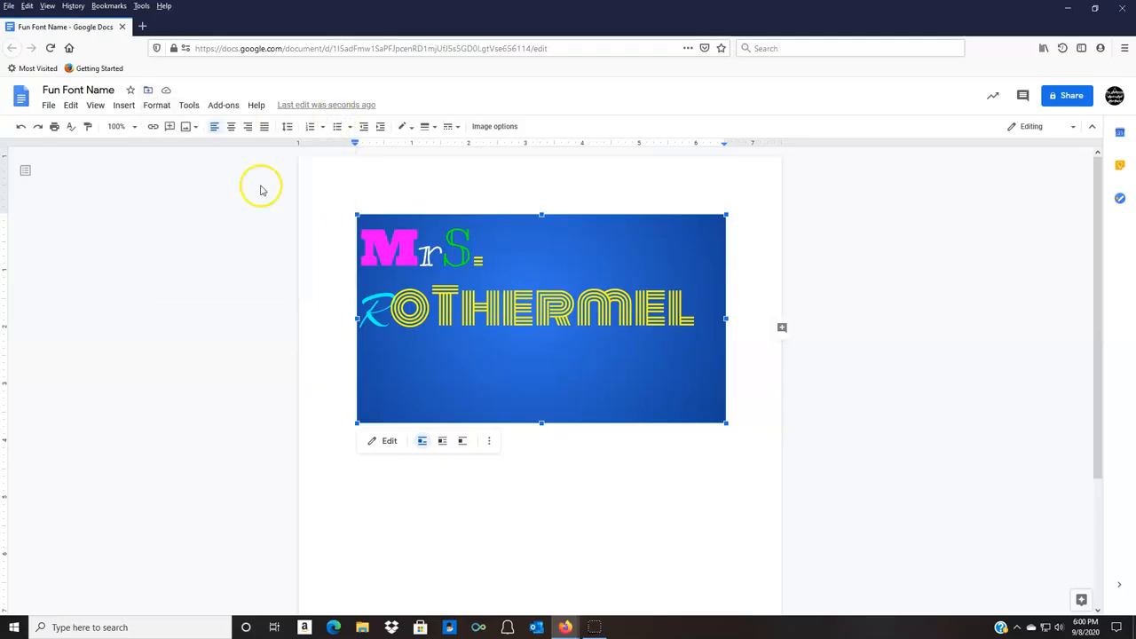